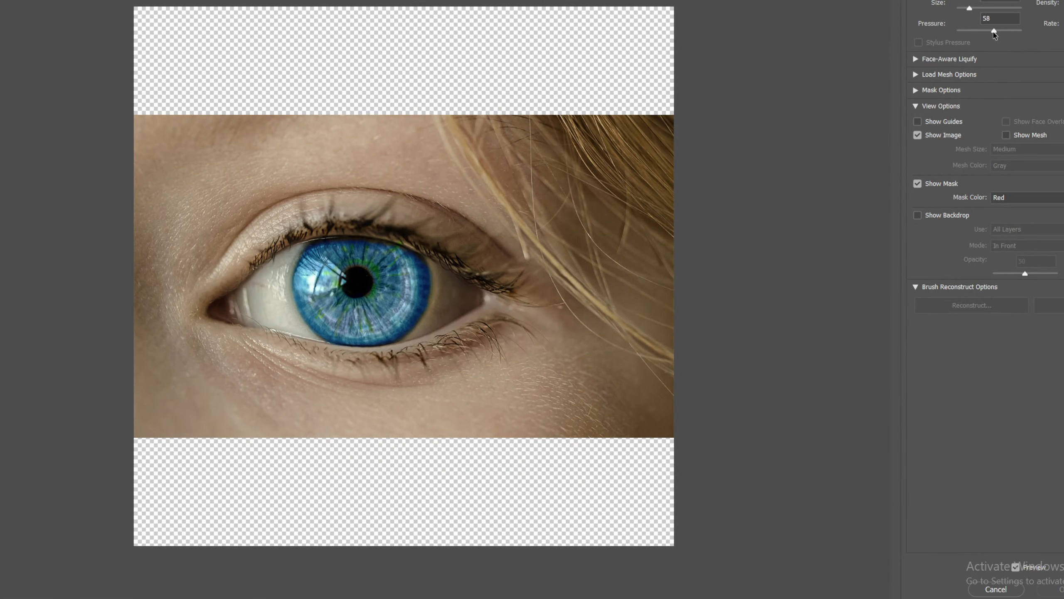
Step: Set the Liquify brush pressure to 53 and swirl the iris with forward-warp strokes
drag(995, 31, 992, 31)
mouse_move(411, 256)
mouse_down()
mouse_move(401, 301)
mouse_move(369, 246)
mouse_move(315, 284)
mouse_move(354, 304)
mouse_move(400, 294)
mouse_move(293, 252)
mouse_move(408, 256)
mouse_move(292, 272)
mouse_move(475, 303)
mouse_move(337, 260)
mouse_move(470, 325)
mouse_move(282, 232)
mouse_move(440, 296)
mouse_up()
drag(970, 9, 980, 8)
mouse_move(350, 288)
mouse_down()
mouse_move(369, 310)
mouse_move(407, 210)
mouse_up()
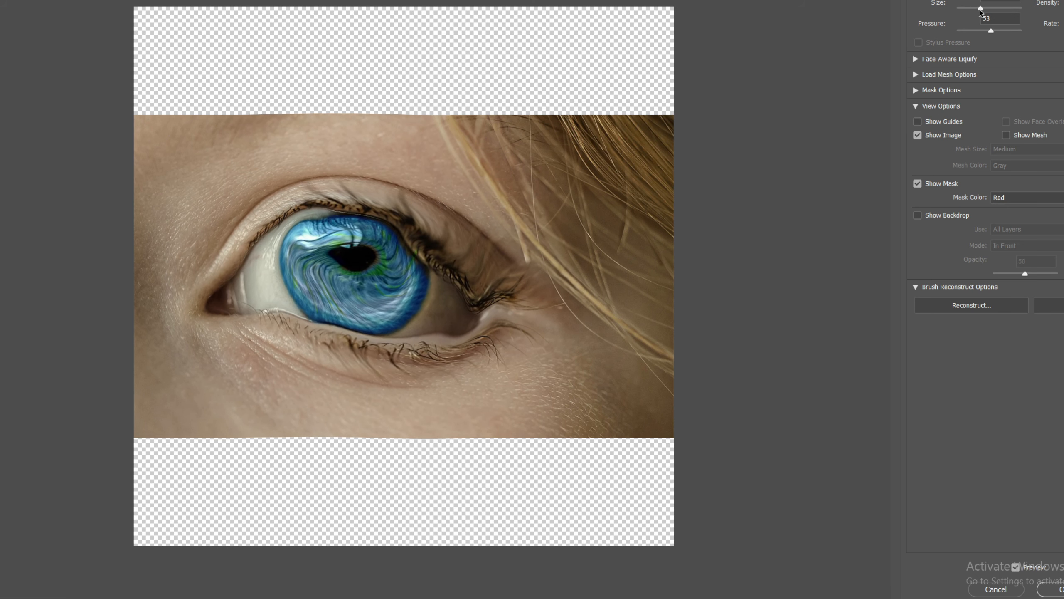
drag(980, 8, 971, 8)
mouse_move(424, 258)
mouse_down()
mouse_move(350, 246)
mouse_move(383, 231)
mouse_move(340, 305)
mouse_move(374, 229)
mouse_move(352, 341)
mouse_move(439, 271)
mouse_move(285, 293)
mouse_move(462, 292)
mouse_move(290, 282)
mouse_move(441, 295)
mouse_move(273, 253)
mouse_move(424, 268)
mouse_move(388, 251)
mouse_up()
mouse_move(413, 311)
mouse_down()
mouse_move(281, 252)
mouse_move(438, 305)
mouse_move(290, 305)
mouse_move(407, 243)
mouse_move(337, 354)
mouse_move(300, 219)
mouse_move(423, 274)
mouse_move(320, 317)
mouse_up()
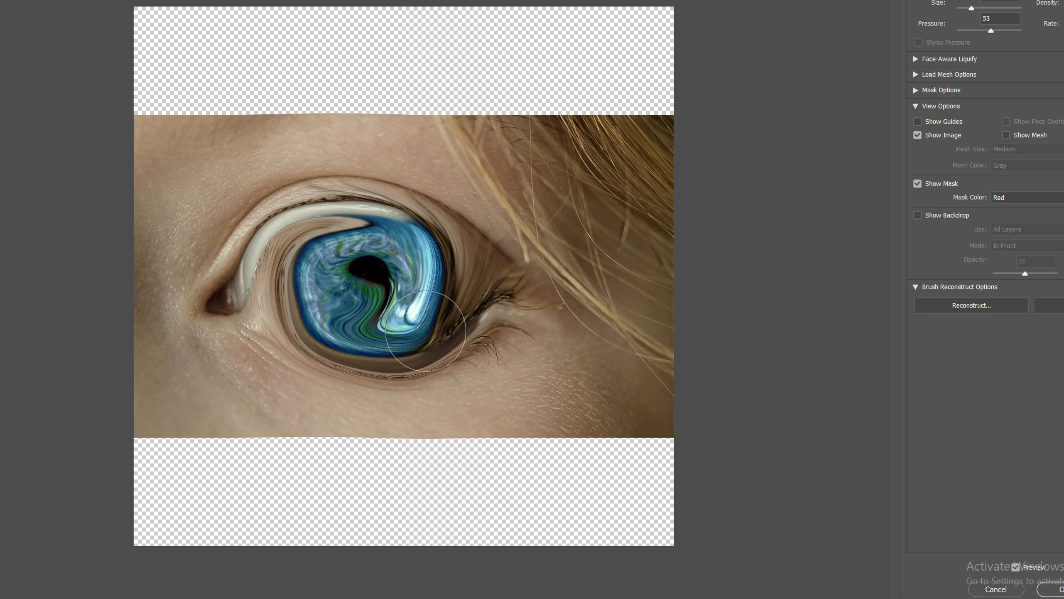
mouse_move(425, 331)
mouse_down()
mouse_move(303, 279)
mouse_move(381, 235)
mouse_move(387, 332)
mouse_move(291, 278)
mouse_up()
mouse_move(422, 330)
mouse_down()
mouse_move(296, 280)
mouse_move(387, 209)
mouse_up()
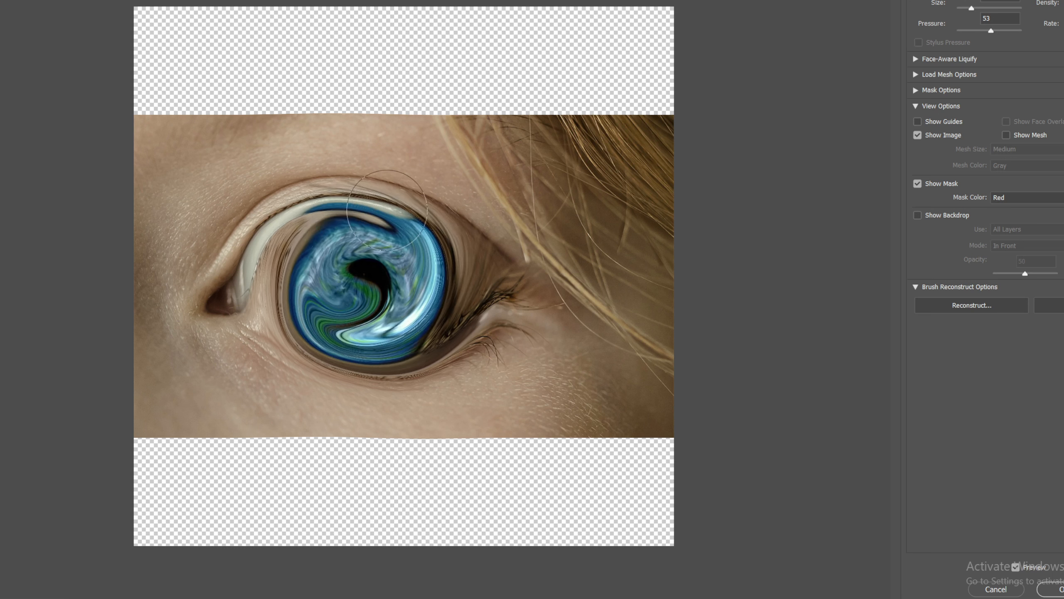
mouse_move(303, 283)
mouse_down()
mouse_move(384, 207)
mouse_move(429, 289)
mouse_move(292, 239)
mouse_move(458, 269)
mouse_up()
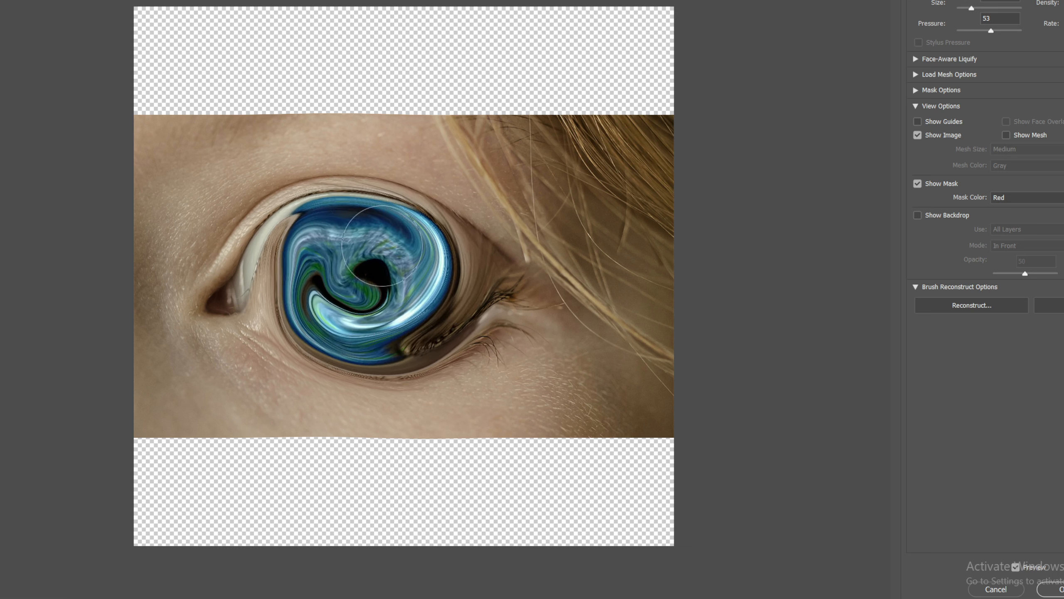
drag(392, 339, 461, 261)
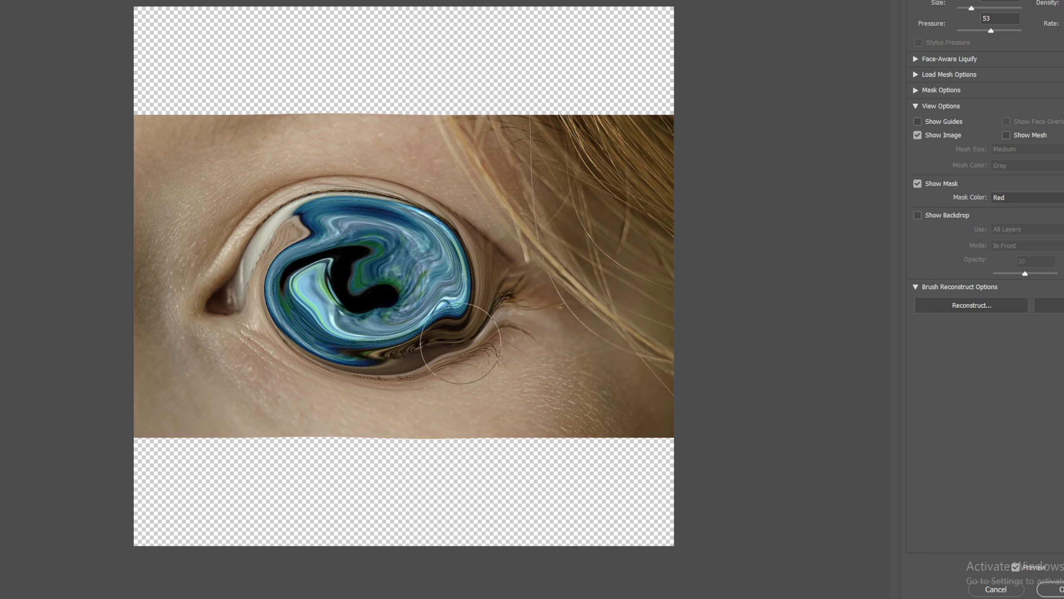
Step: Keep warping the iris and eye outline into a larger, twisting swirl of blue and black
drag(459, 294, 424, 310)
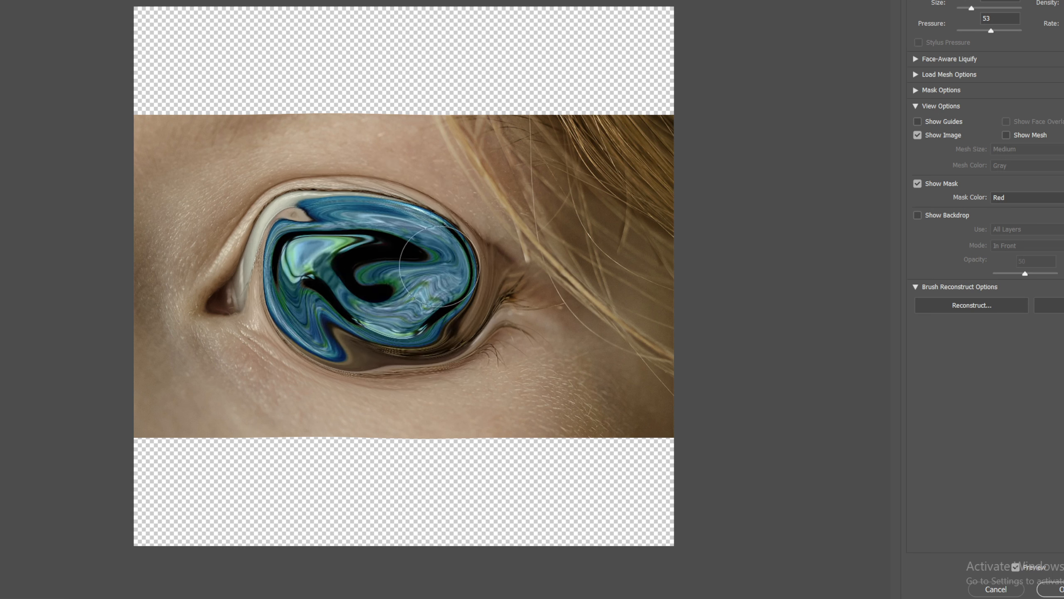
mouse_move(439, 266)
mouse_down()
mouse_move(294, 269)
mouse_move(400, 359)
mouse_move(373, 248)
mouse_move(322, 296)
mouse_up()
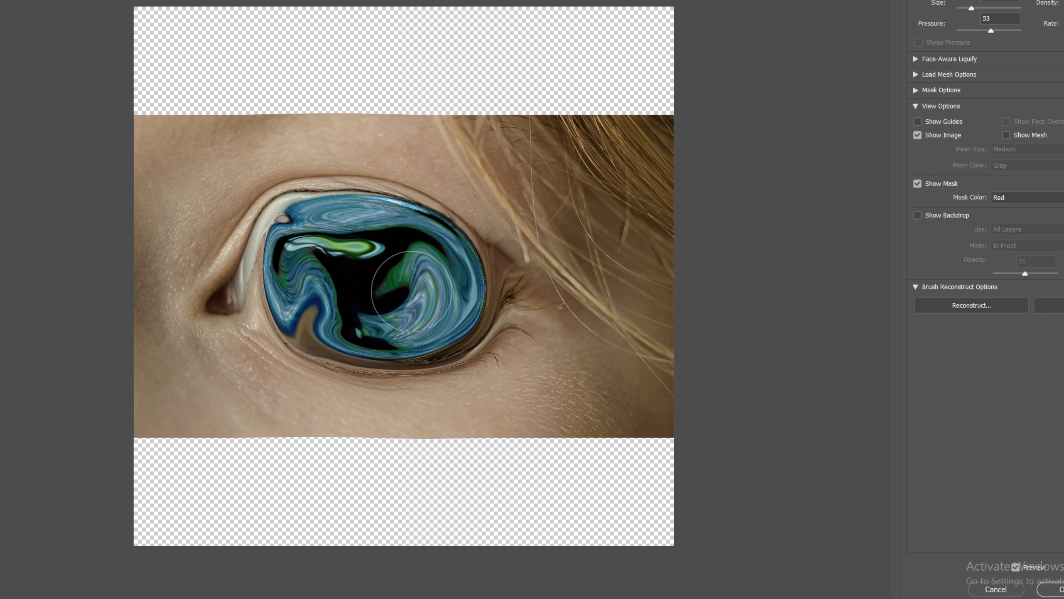
mouse_move(391, 326)
mouse_down()
mouse_move(286, 269)
mouse_move(421, 253)
mouse_move(360, 351)
mouse_move(301, 287)
mouse_up()
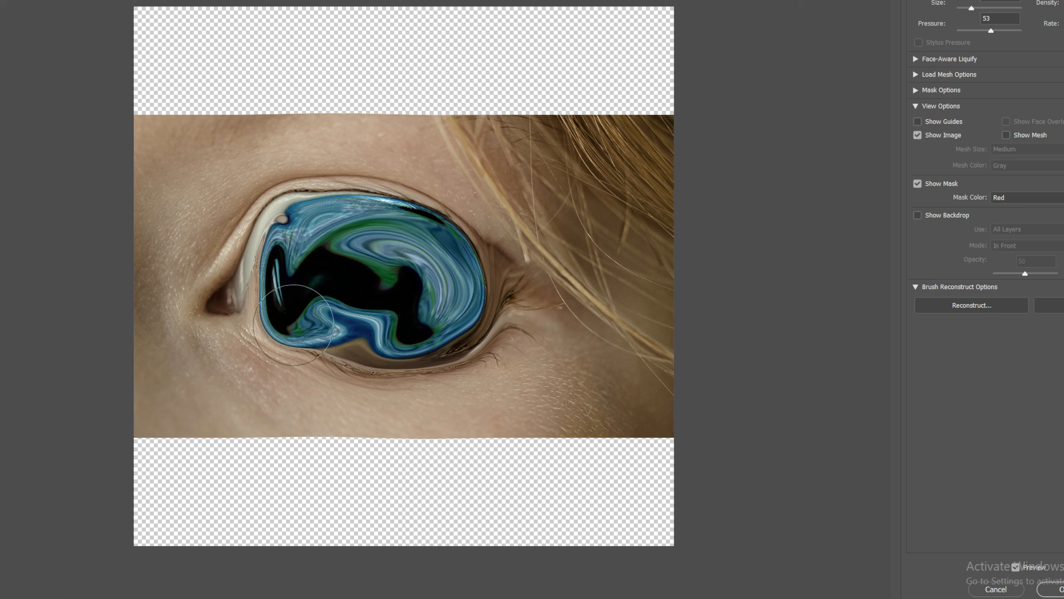
mouse_move(293, 325)
mouse_down()
mouse_move(360, 246)
mouse_move(345, 334)
mouse_move(282, 251)
mouse_move(377, 281)
mouse_move(332, 355)
mouse_move(272, 256)
mouse_move(301, 329)
mouse_up()
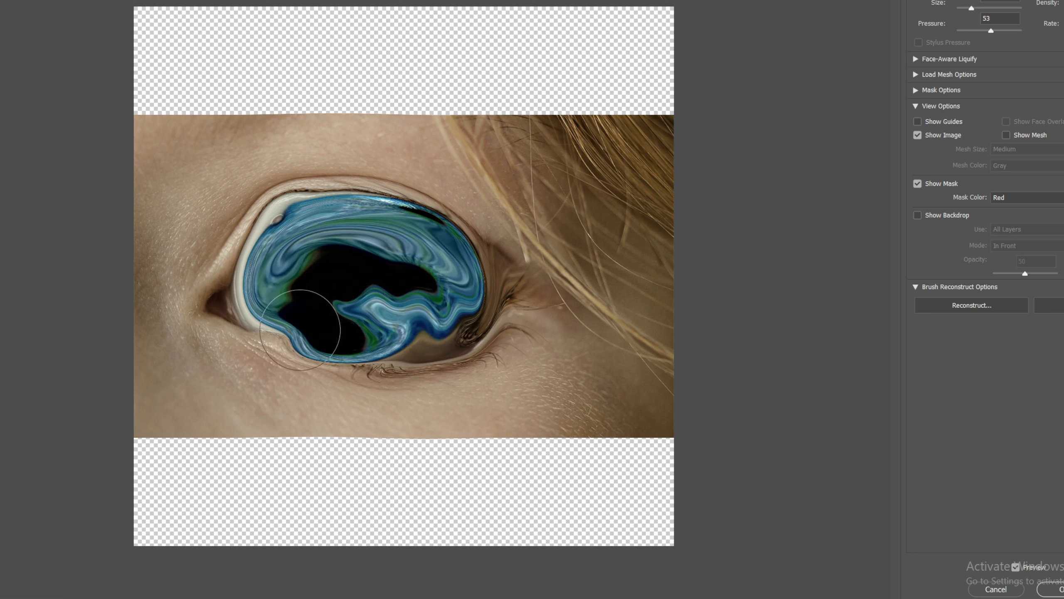
drag(460, 355, 301, 235)
mouse_move(367, 304)
mouse_down()
mouse_move(428, 255)
mouse_move(260, 235)
mouse_move(378, 338)
mouse_move(401, 241)
mouse_move(474, 310)
mouse_move(478, 262)
mouse_up()
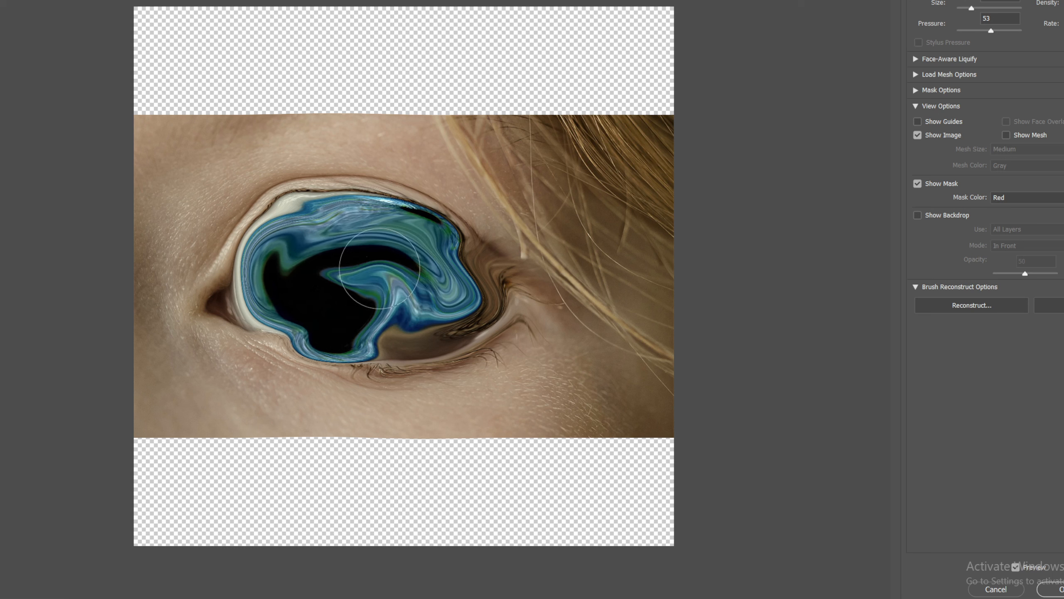
mouse_move(379, 268)
mouse_down()
mouse_move(234, 289)
mouse_move(318, 279)
mouse_move(253, 316)
mouse_move(201, 294)
mouse_move(197, 264)
mouse_move(227, 264)
mouse_move(331, 352)
mouse_up()
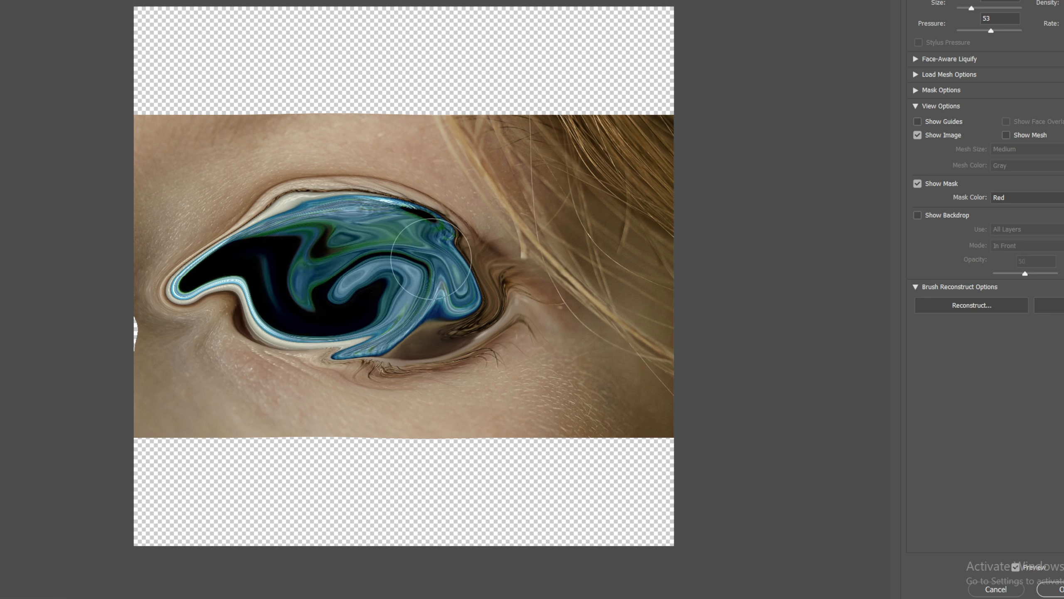
mouse_move(417, 307)
mouse_down()
mouse_move(449, 335)
mouse_move(341, 292)
mouse_move(449, 263)
mouse_move(374, 329)
mouse_move(427, 244)
mouse_move(334, 326)
mouse_move(467, 262)
mouse_up()
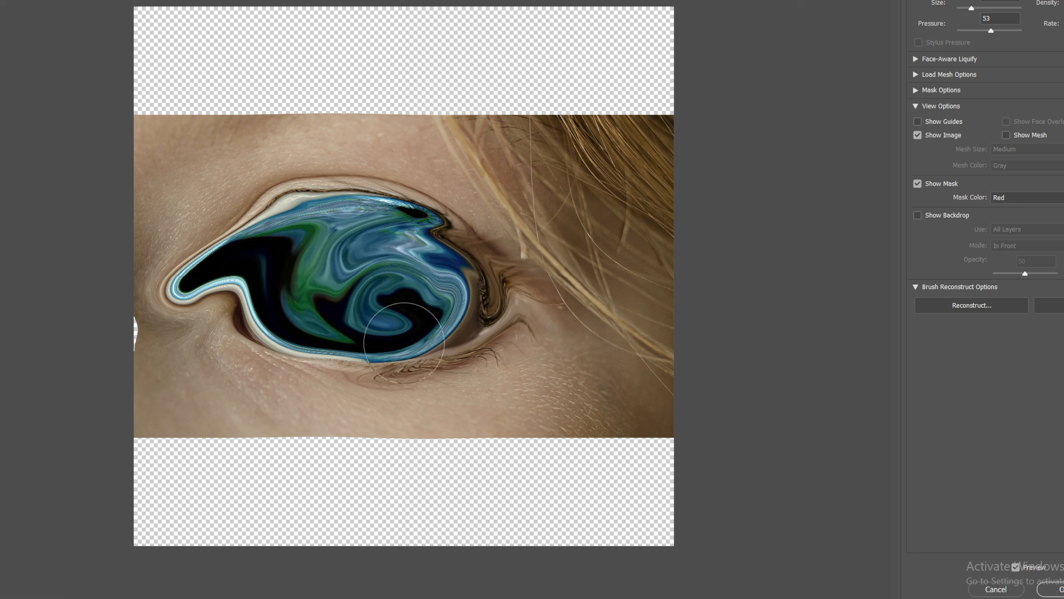
mouse_move(305, 283)
mouse_down()
mouse_move(398, 237)
mouse_move(419, 342)
mouse_move(446, 269)
mouse_move(338, 204)
mouse_move(377, 201)
mouse_move(296, 210)
mouse_move(477, 293)
mouse_move(320, 283)
mouse_move(309, 239)
mouse_move(292, 304)
mouse_move(262, 321)
mouse_move(213, 270)
mouse_move(273, 238)
mouse_move(249, 273)
mouse_move(297, 261)
mouse_move(266, 321)
mouse_move(302, 243)
mouse_move(226, 290)
mouse_move(469, 277)
mouse_move(440, 201)
mouse_move(369, 189)
mouse_move(451, 209)
mouse_move(428, 227)
mouse_move(356, 209)
mouse_move(398, 201)
mouse_move(434, 265)
mouse_up()
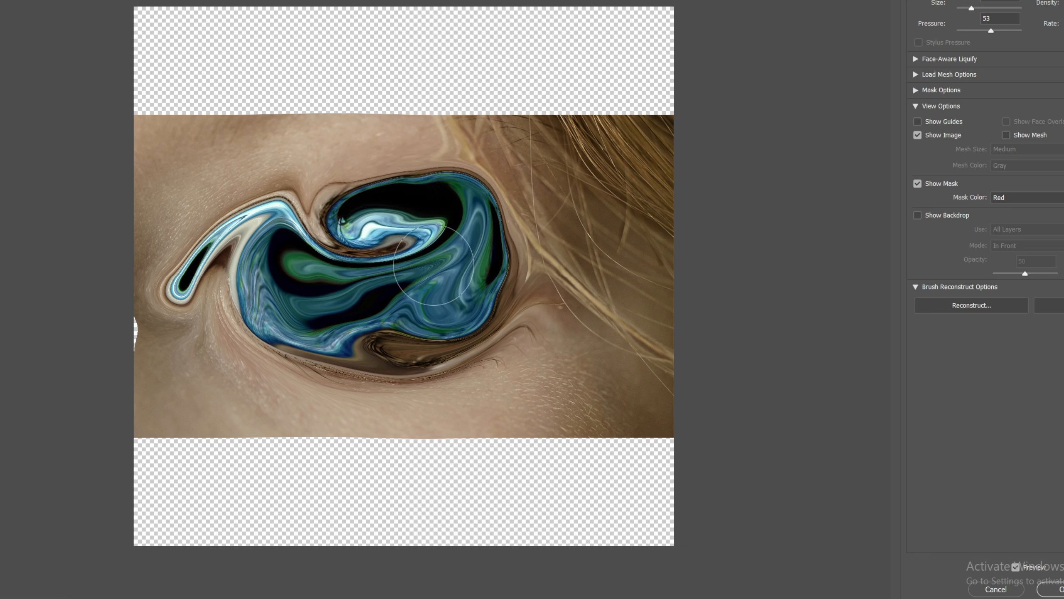
Step: Smooth the swirl into a rounded marbled blue shape with more warp strokes and apply the Liquify filter
mouse_move(393, 339)
mouse_down()
mouse_move(306, 319)
mouse_move(398, 284)
mouse_move(470, 304)
mouse_up()
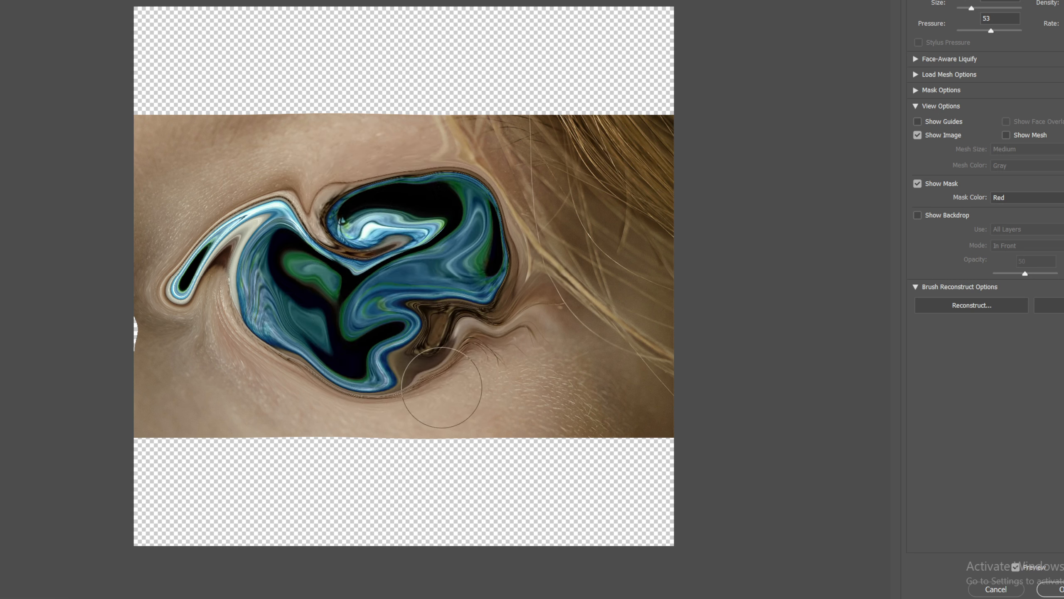
mouse_move(441, 387)
mouse_down()
mouse_move(360, 395)
mouse_move(330, 375)
mouse_up()
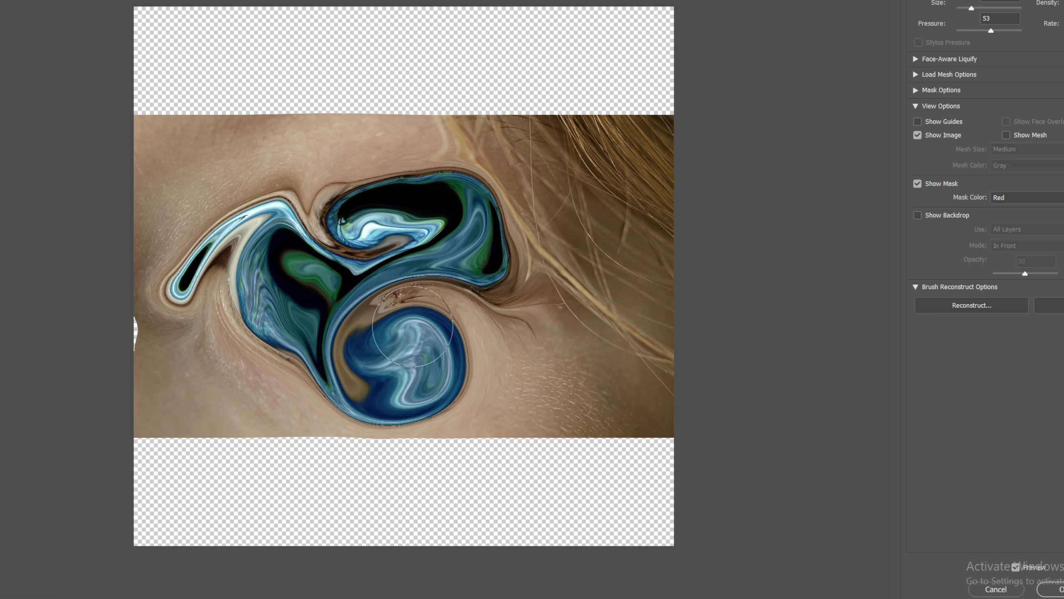
mouse_move(462, 291)
mouse_down()
mouse_move(425, 314)
mouse_move(359, 289)
mouse_move(393, 226)
mouse_move(465, 260)
mouse_move(479, 330)
mouse_move(347, 355)
mouse_move(286, 289)
mouse_move(352, 264)
mouse_move(459, 266)
mouse_move(414, 280)
mouse_move(447, 339)
mouse_move(281, 349)
mouse_move(371, 256)
mouse_move(342, 228)
mouse_move(346, 192)
mouse_move(466, 352)
mouse_move(414, 216)
mouse_move(254, 271)
mouse_move(444, 349)
mouse_move(524, 259)
mouse_move(307, 286)
mouse_move(518, 372)
mouse_move(491, 241)
mouse_move(320, 327)
mouse_move(480, 327)
mouse_move(395, 234)
mouse_move(373, 378)
mouse_move(487, 331)
mouse_move(325, 234)
mouse_move(338, 358)
mouse_move(501, 268)
mouse_move(364, 329)
mouse_move(365, 289)
mouse_move(398, 315)
mouse_move(308, 334)
mouse_move(263, 307)
mouse_move(309, 283)
mouse_move(414, 289)
mouse_up()
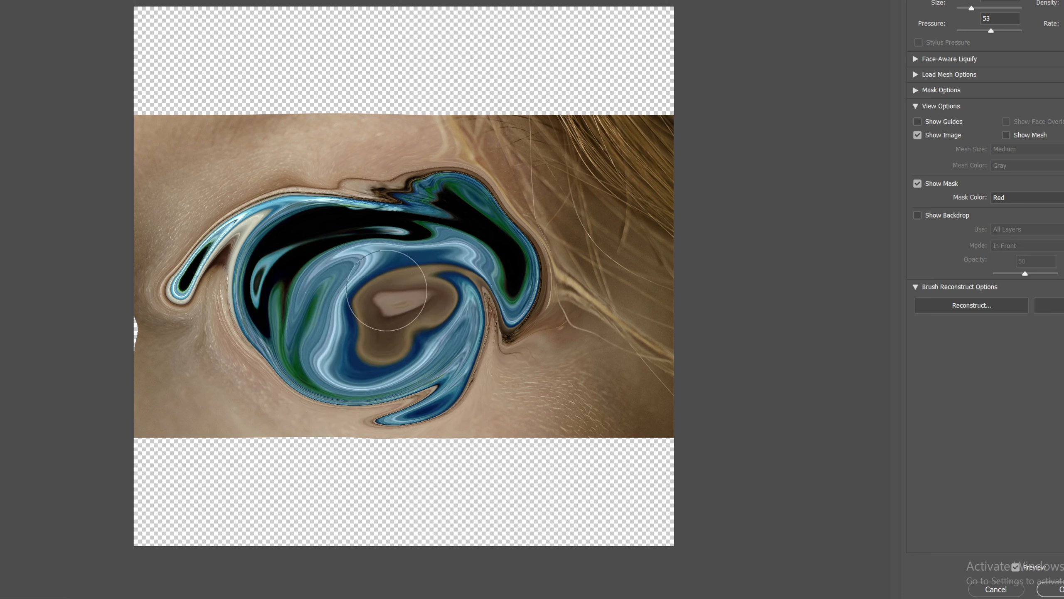
mouse_move(387, 290)
mouse_down()
mouse_move(360, 267)
mouse_move(401, 215)
mouse_move(332, 241)
mouse_move(323, 280)
mouse_up()
mouse_move(499, 272)
mouse_down()
mouse_move(346, 237)
mouse_move(298, 258)
mouse_move(379, 325)
mouse_move(399, 361)
mouse_move(459, 311)
mouse_move(396, 271)
mouse_up()
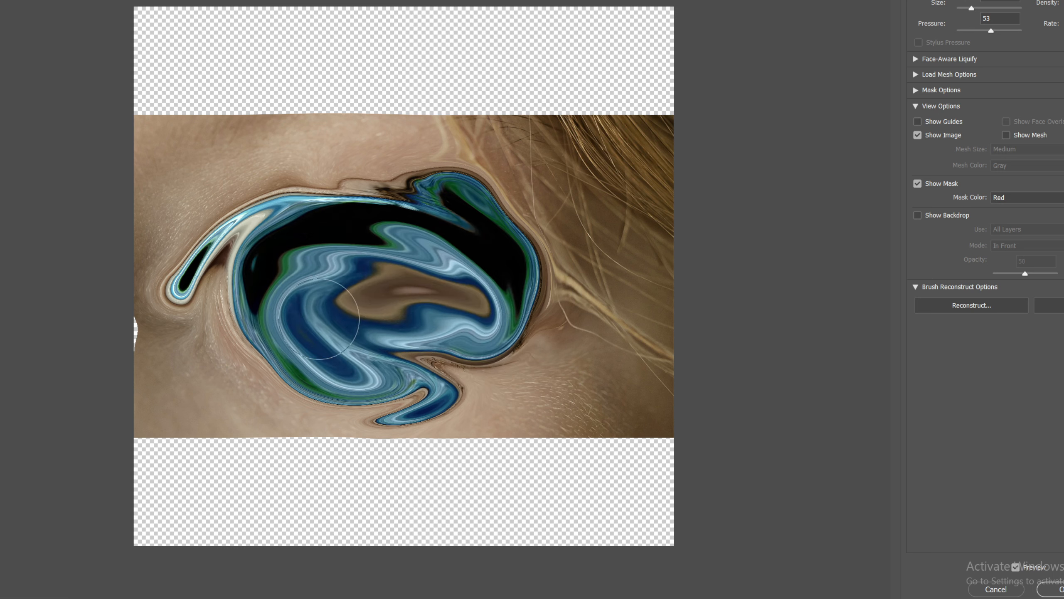
mouse_move(319, 319)
mouse_down()
mouse_move(450, 352)
mouse_move(368, 340)
mouse_move(418, 372)
mouse_move(386, 344)
mouse_move(415, 301)
mouse_move(391, 308)
mouse_move(452, 291)
mouse_move(486, 356)
mouse_move(396, 382)
mouse_move(398, 396)
mouse_move(376, 383)
mouse_move(408, 318)
mouse_move(473, 309)
mouse_move(493, 334)
mouse_move(467, 350)
mouse_move(427, 332)
mouse_move(417, 366)
mouse_move(384, 355)
mouse_up()
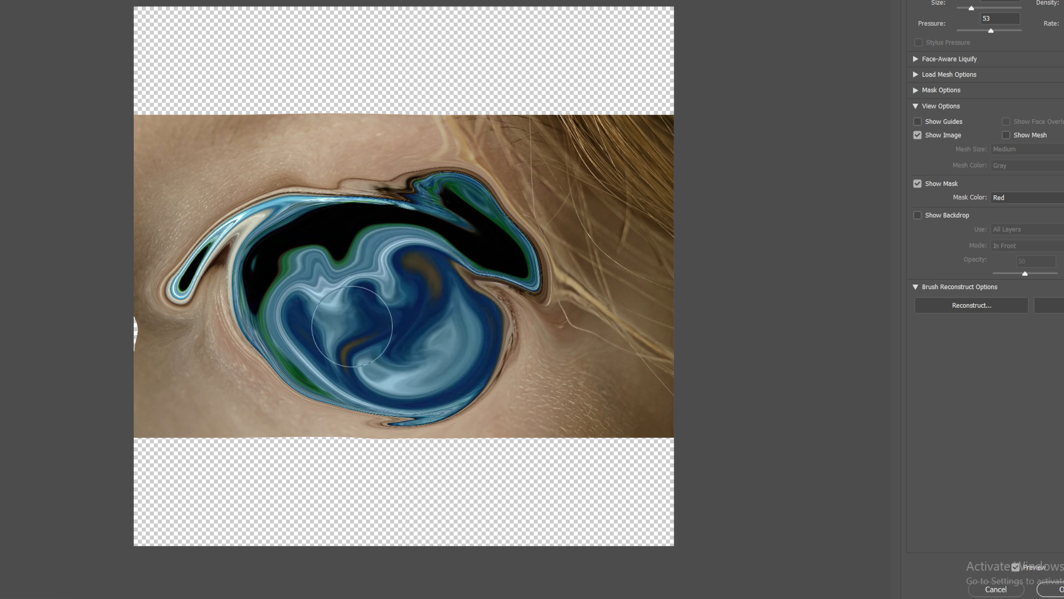
mouse_move(377, 269)
mouse_down()
mouse_move(404, 242)
mouse_move(416, 321)
mouse_move(346, 319)
mouse_up()
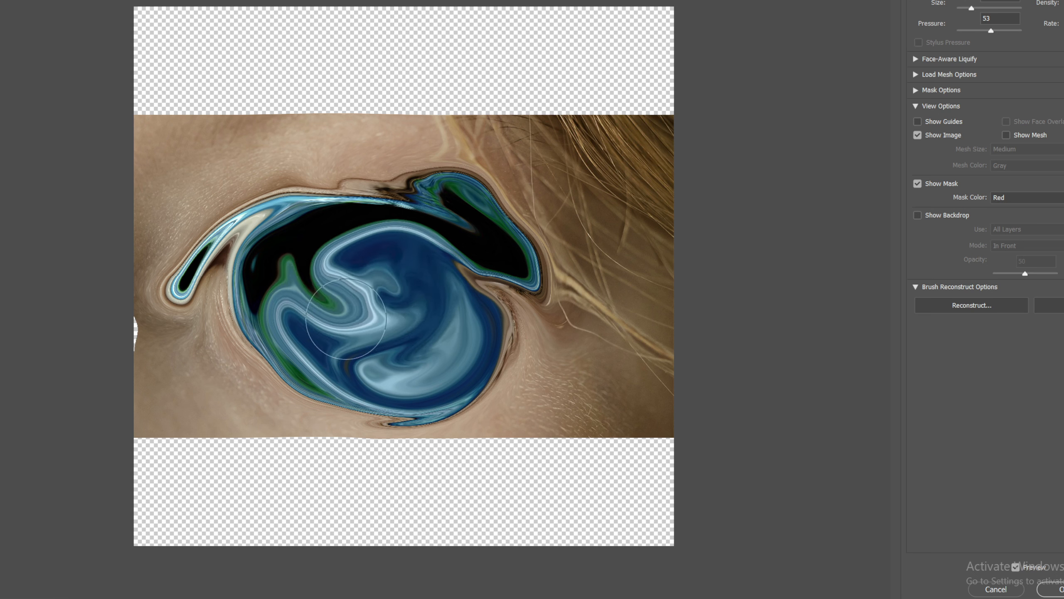
mouse_move(390, 282)
mouse_down()
mouse_move(318, 251)
mouse_move(344, 226)
mouse_move(395, 271)
mouse_move(340, 245)
mouse_move(361, 277)
mouse_move(354, 285)
mouse_move(373, 275)
mouse_up()
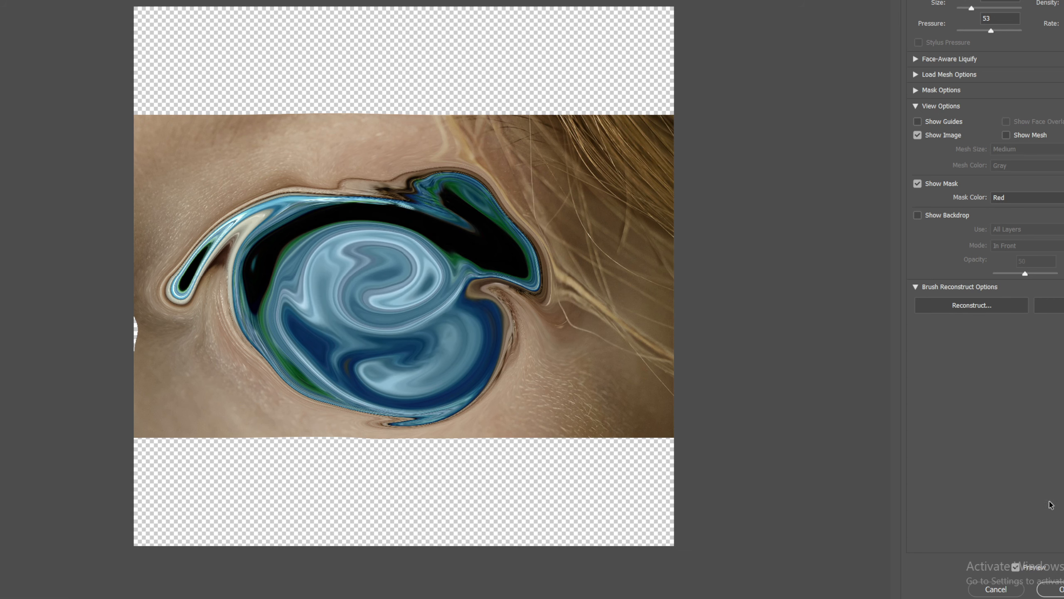
click(1059, 589)
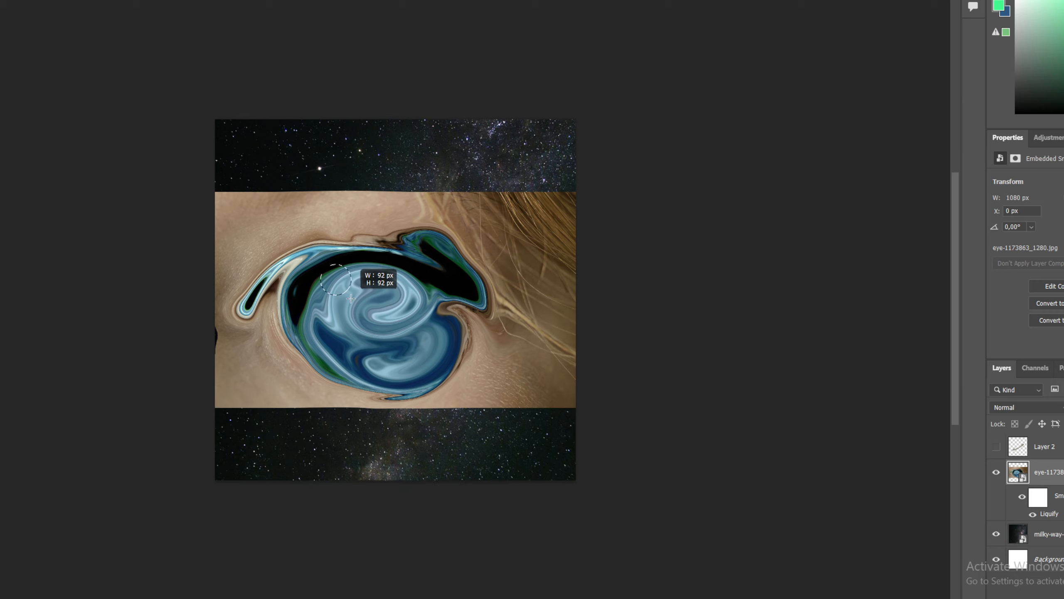
Step: Draw a circular selection around the swirled blue area and copy it to a new layer
key(ctrl+z)
key(ctrl+shift+z)
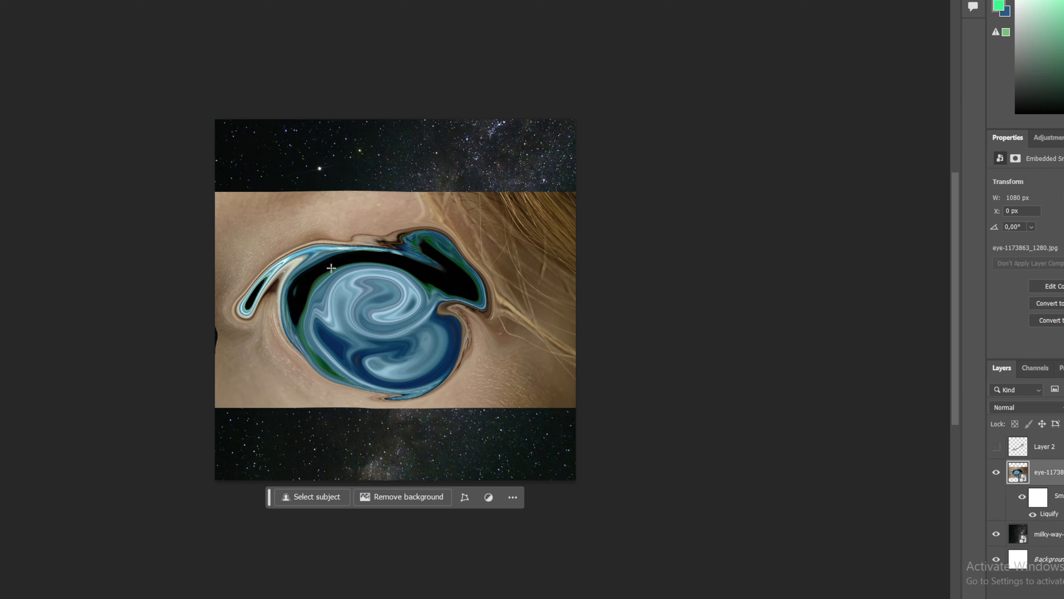
drag(335, 269, 450, 367)
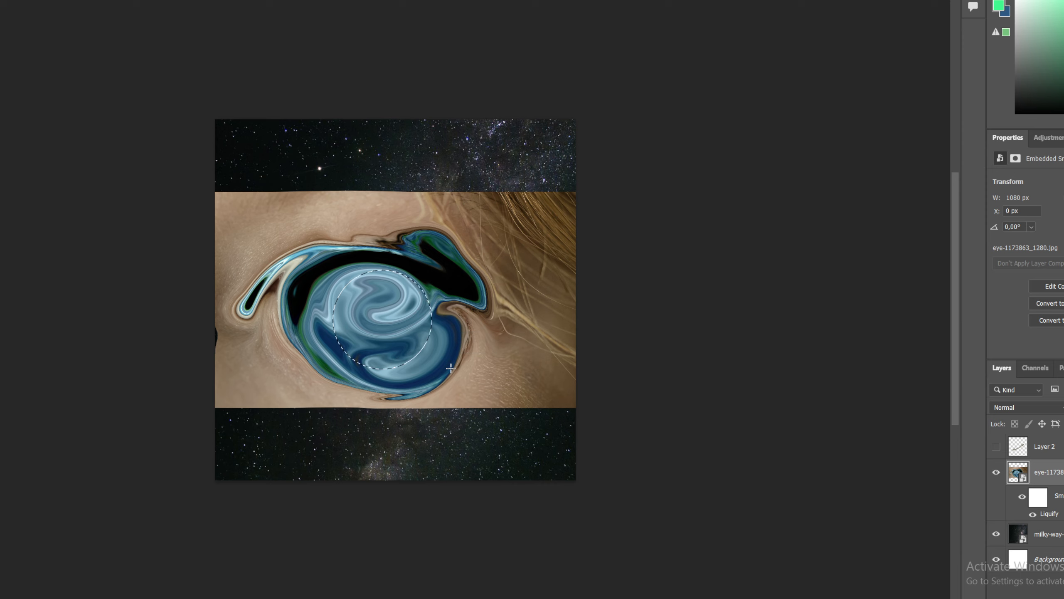
key(ctrl+j)
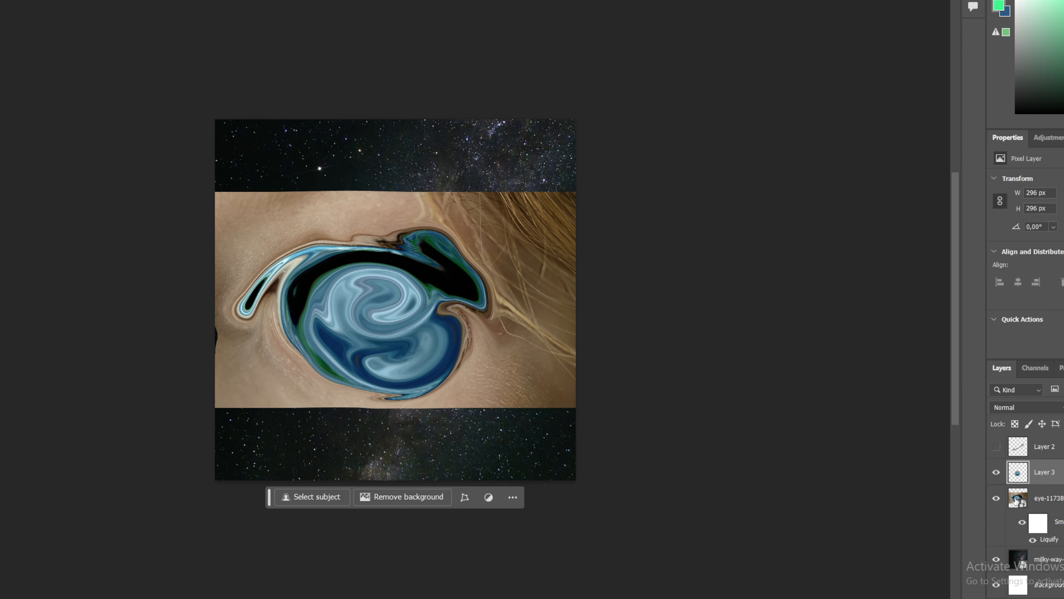
Step: Delete the liquified eye layer, confirming the deletion
click(1052, 497)
key(Delete)
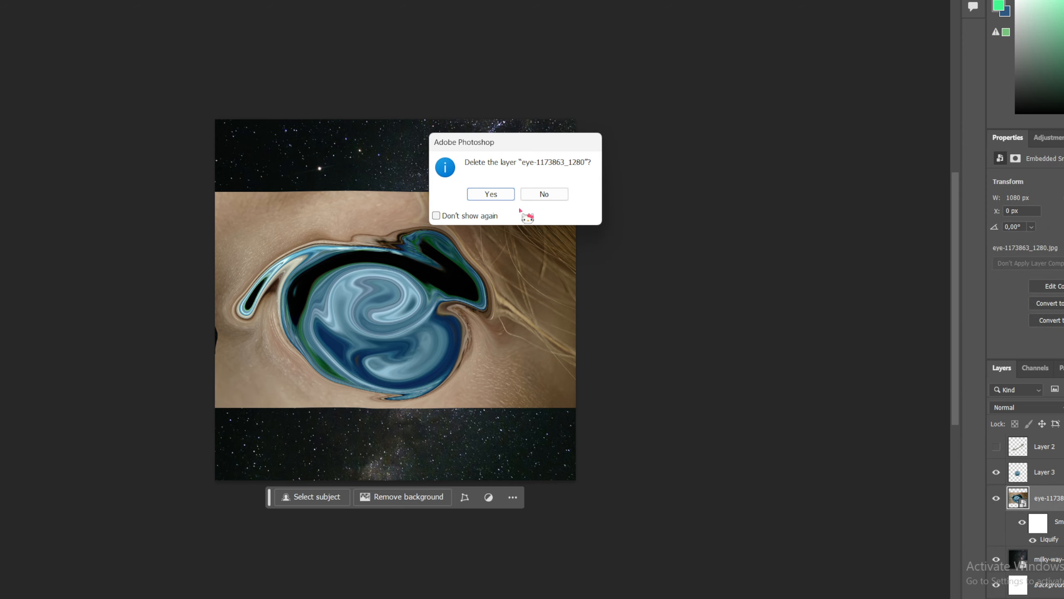
click(504, 200)
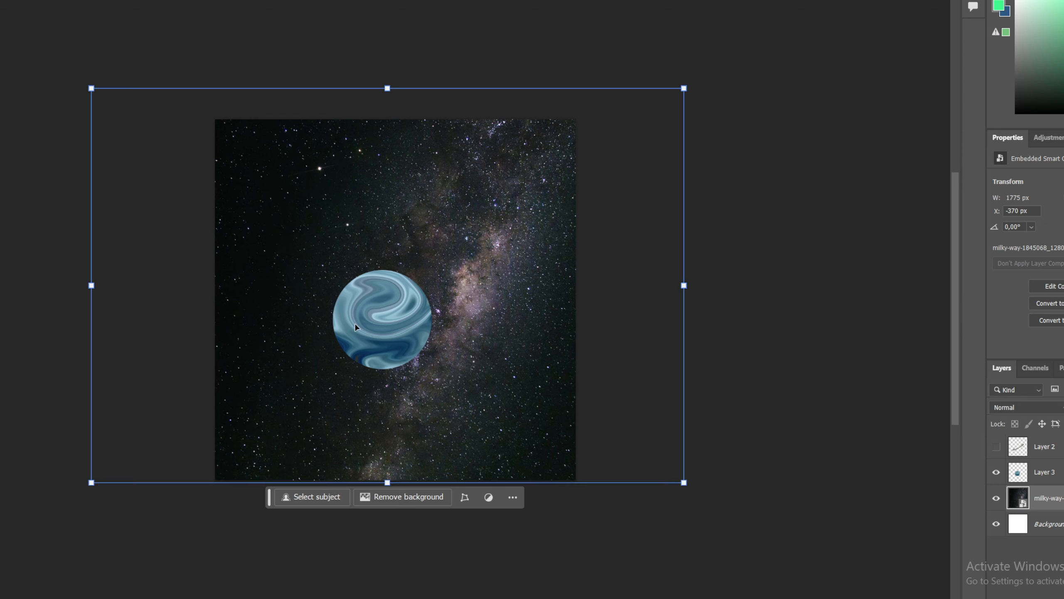
Step: Move the blue planet circle toward the upper left of the starry background
drag(395, 306, 331, 237)
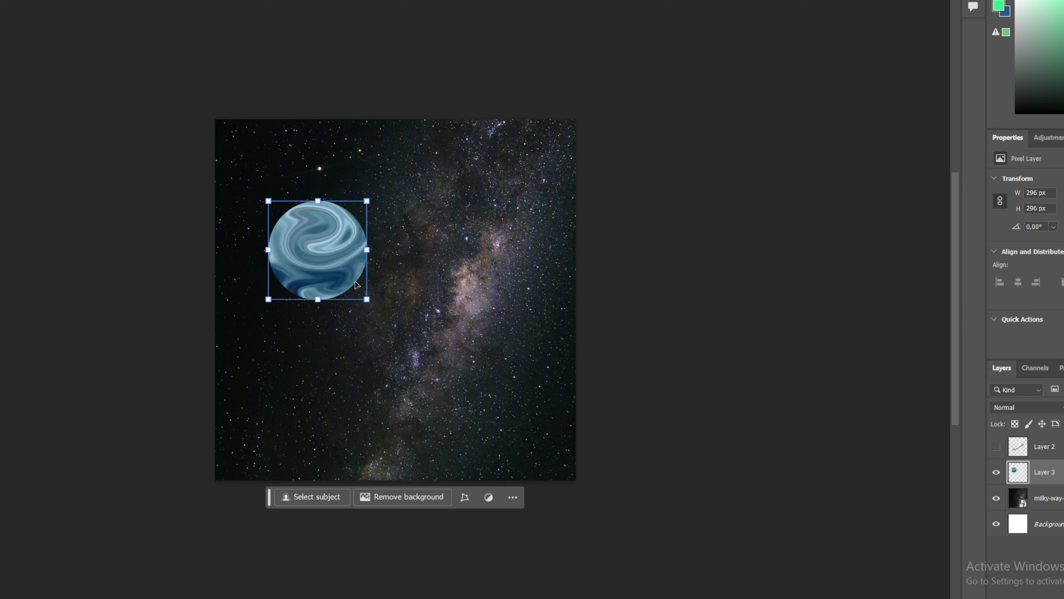
click(366, 300)
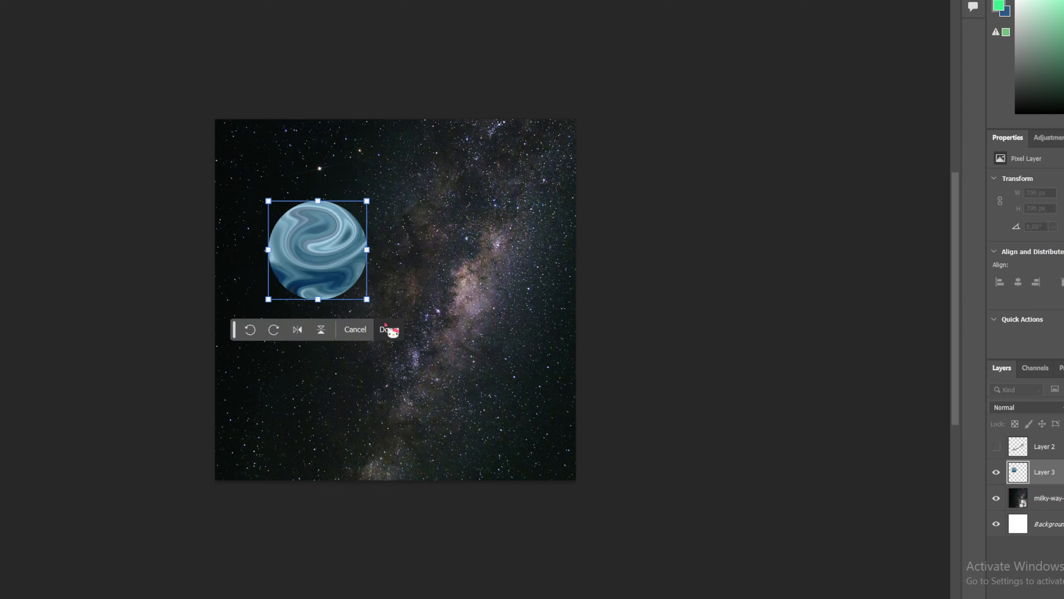
click(388, 329)
Step: Show the ring layer and fit it around the planet, scaling it to about 621 × 365 px
click(996, 447)
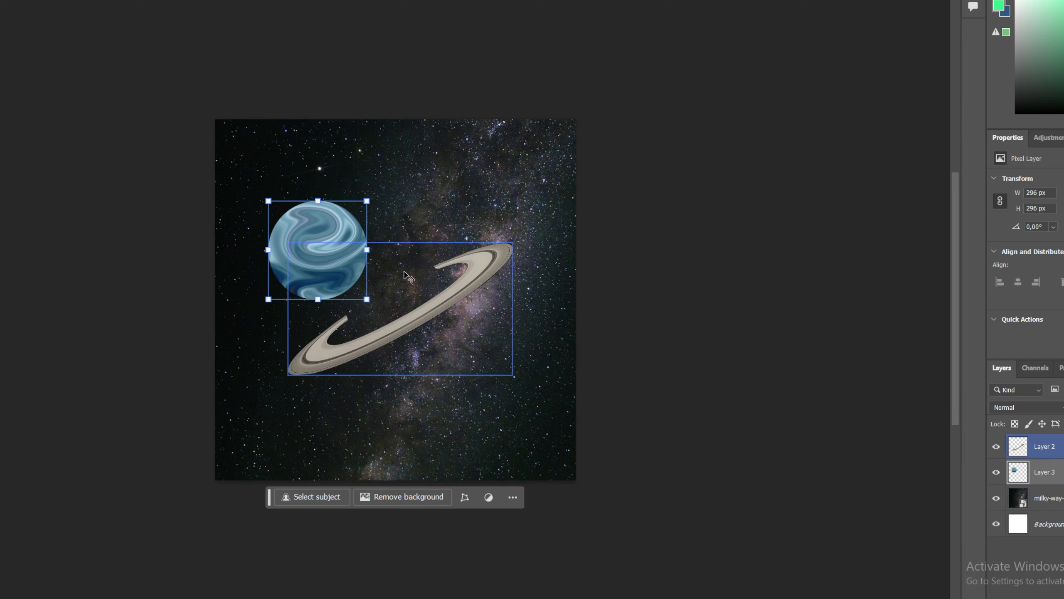
drag(452, 306, 376, 265)
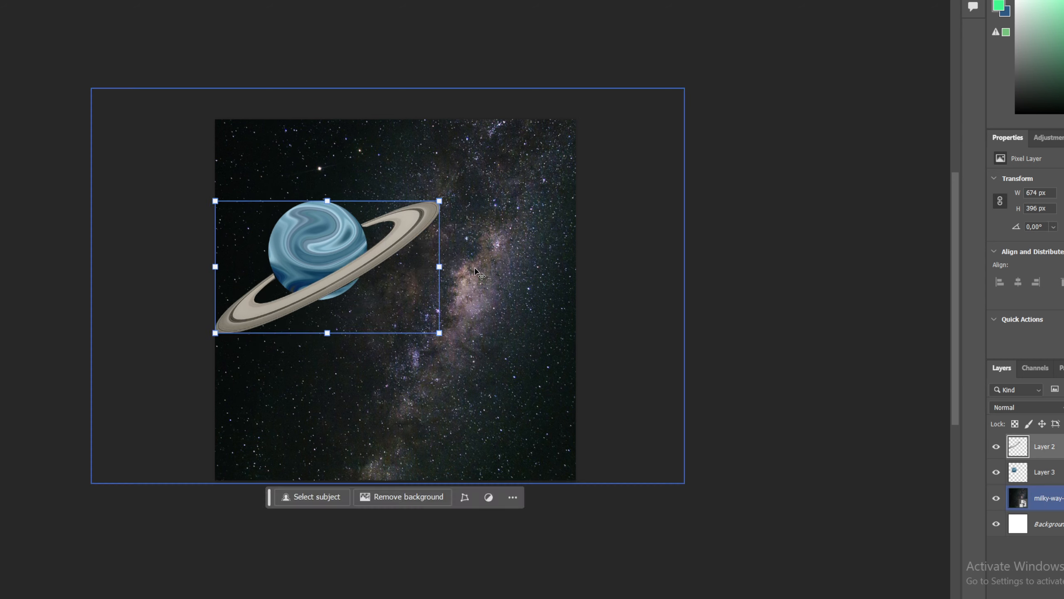
drag(442, 333, 423, 322)
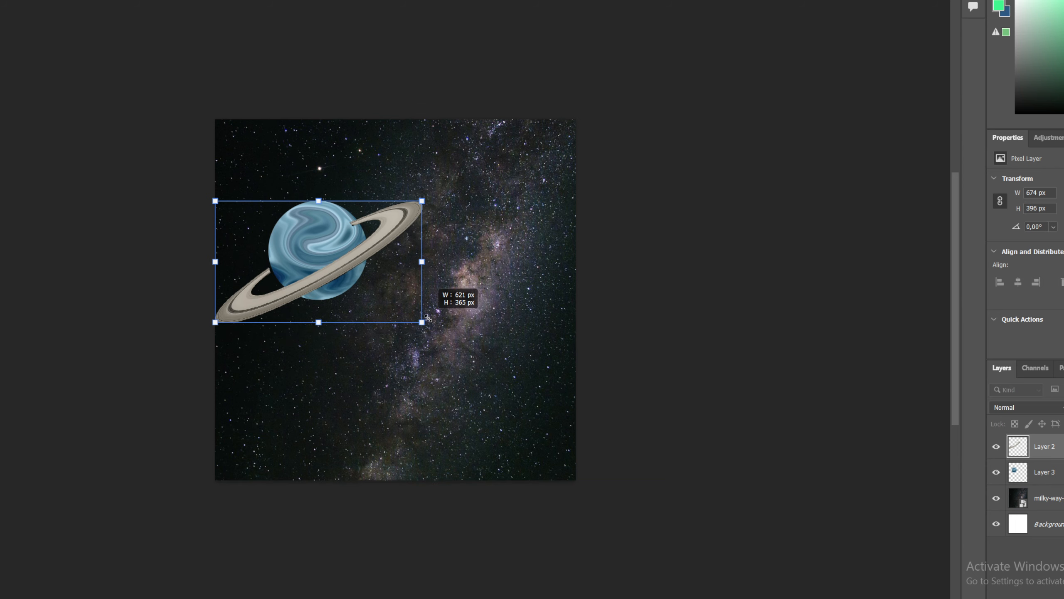
drag(382, 246, 392, 246)
key(Return)
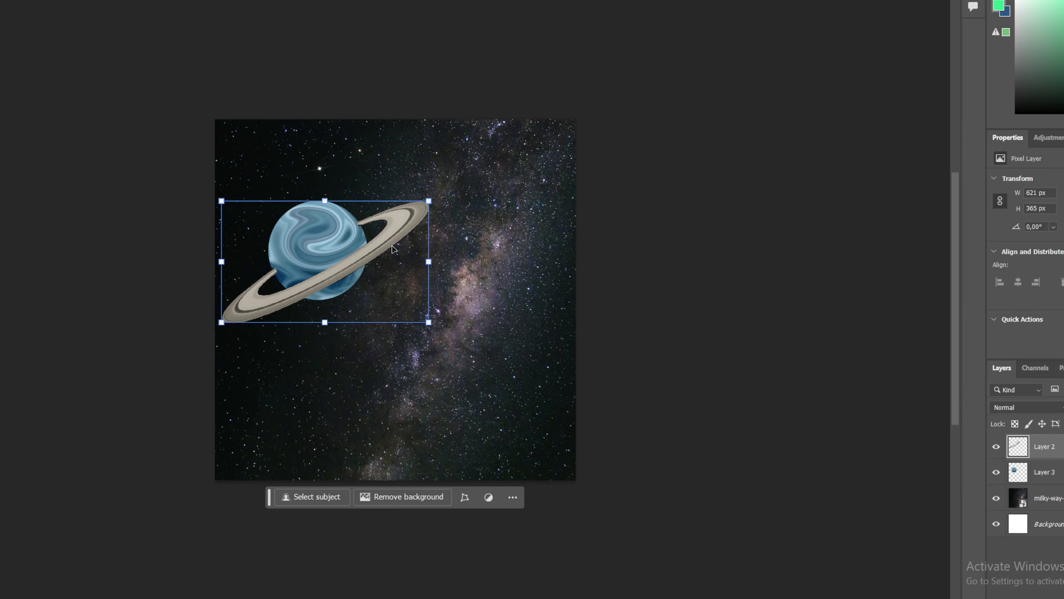
Step: Duplicate the ring into a new layer and hide the copy
key(ctrl+c)
key(ctrl+v)
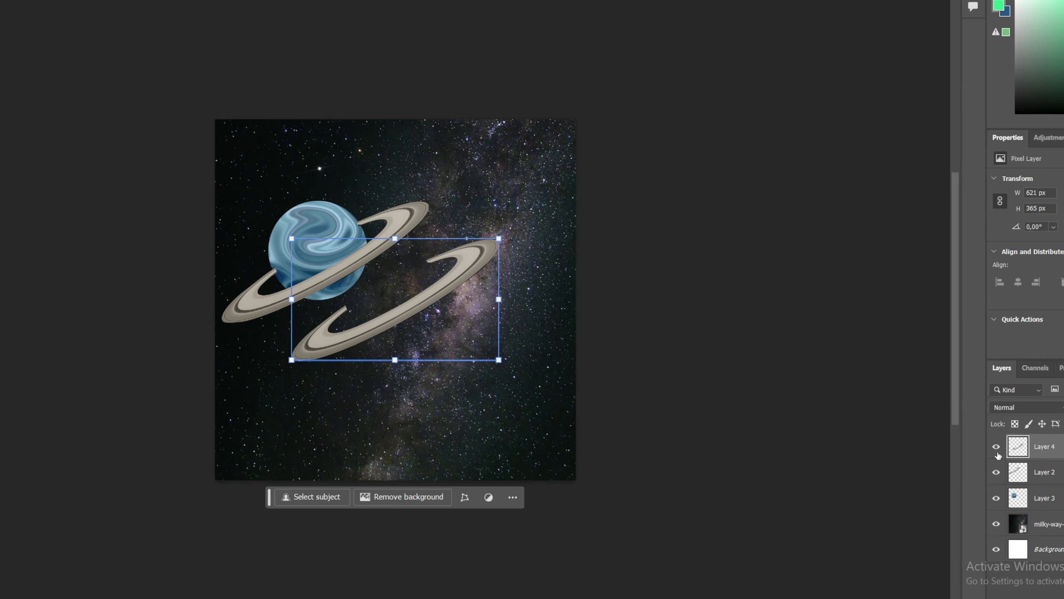
click(996, 447)
scroll(417, 357, up, 5)
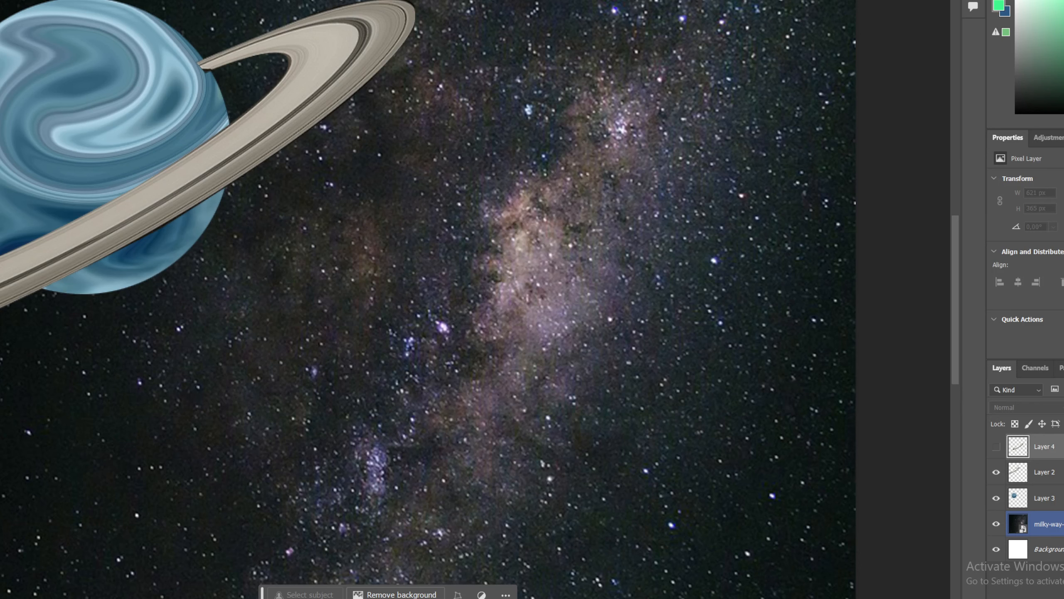
scroll(418, 357, left, 8)
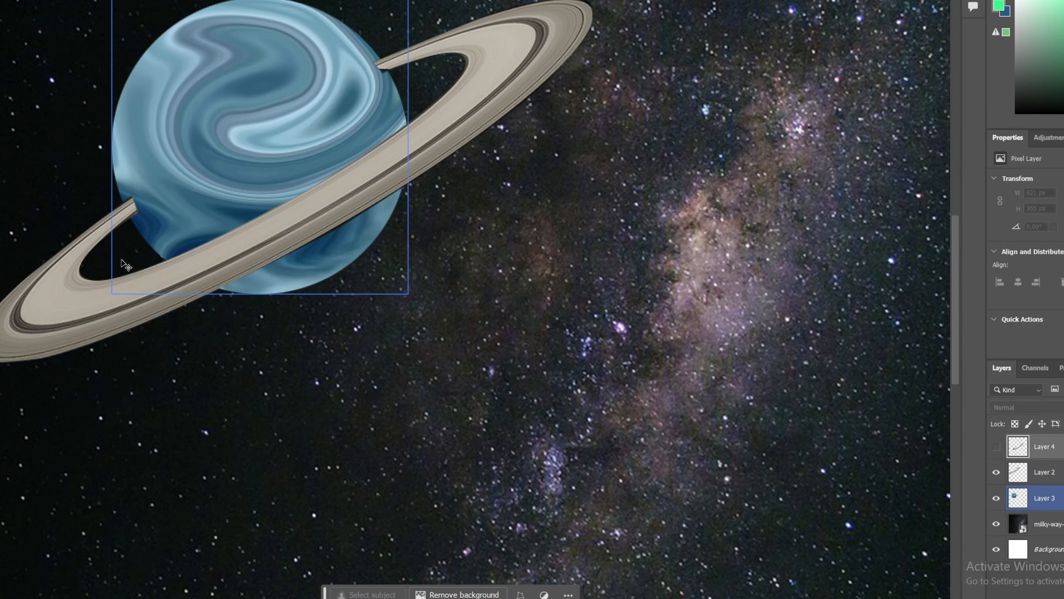
Step: Select the ring layer and brush away the ring's back section where it crosses the top of the blue planet
click(1045, 472)
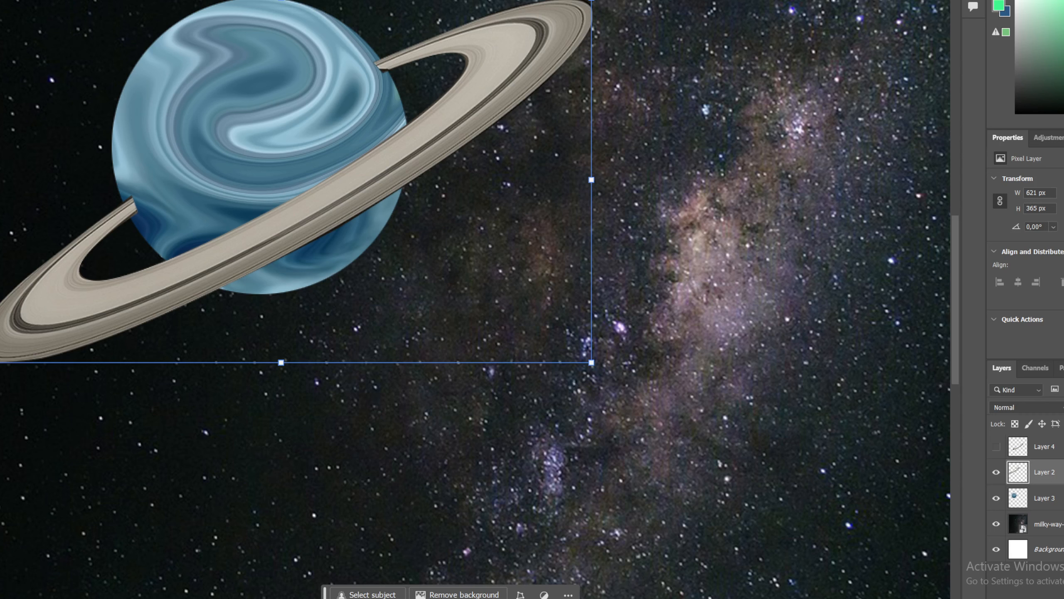
key(b)
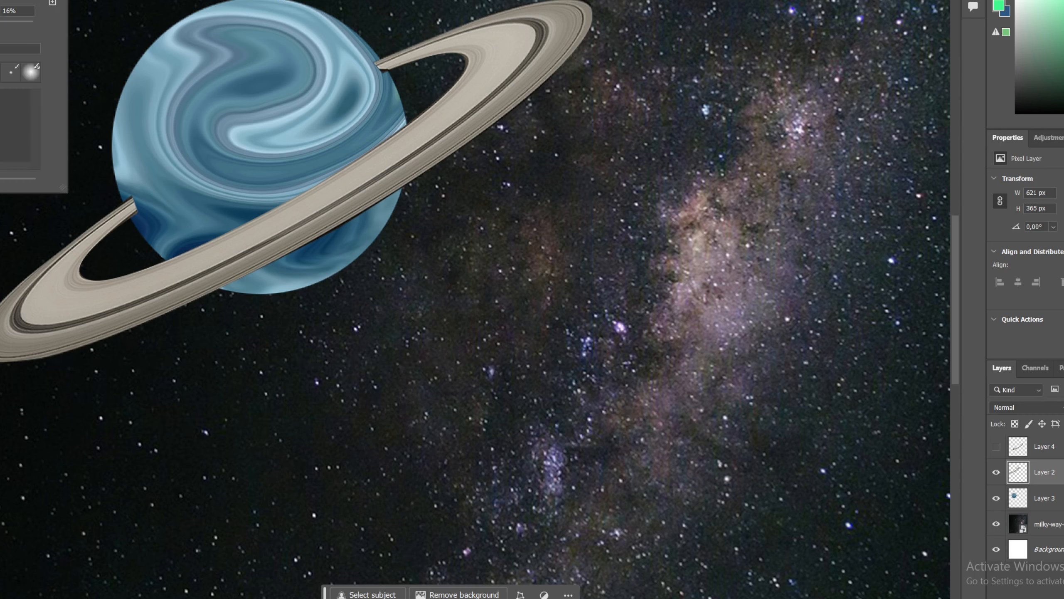
click(371, 79)
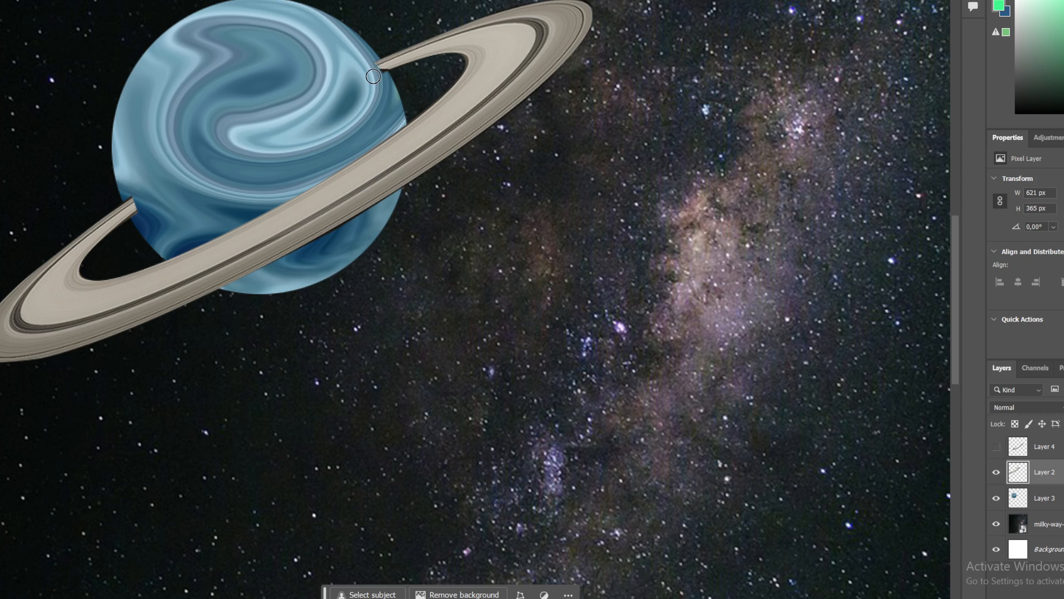
drag(370, 62, 382, 78)
mouse_move(142, 199)
mouse_down()
mouse_move(132, 195)
mouse_move(135, 207)
mouse_move(130, 195)
mouse_move(134, 204)
mouse_up()
Step: Move the blue ringed planet slightly up and to the right and rotate it a little
key(ctrl+minus)
key(ctrl+minus)
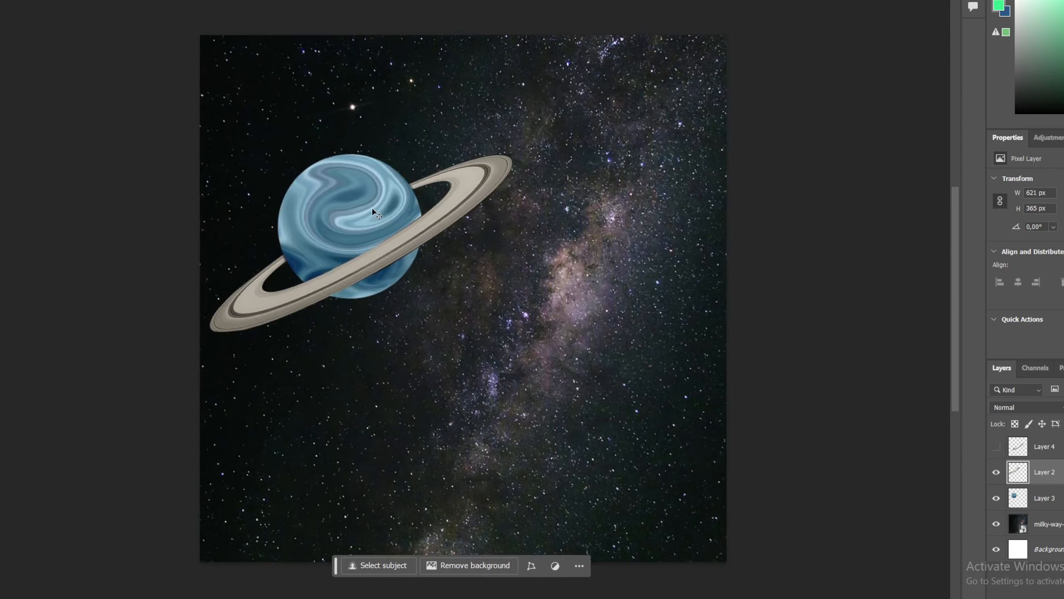
key(v)
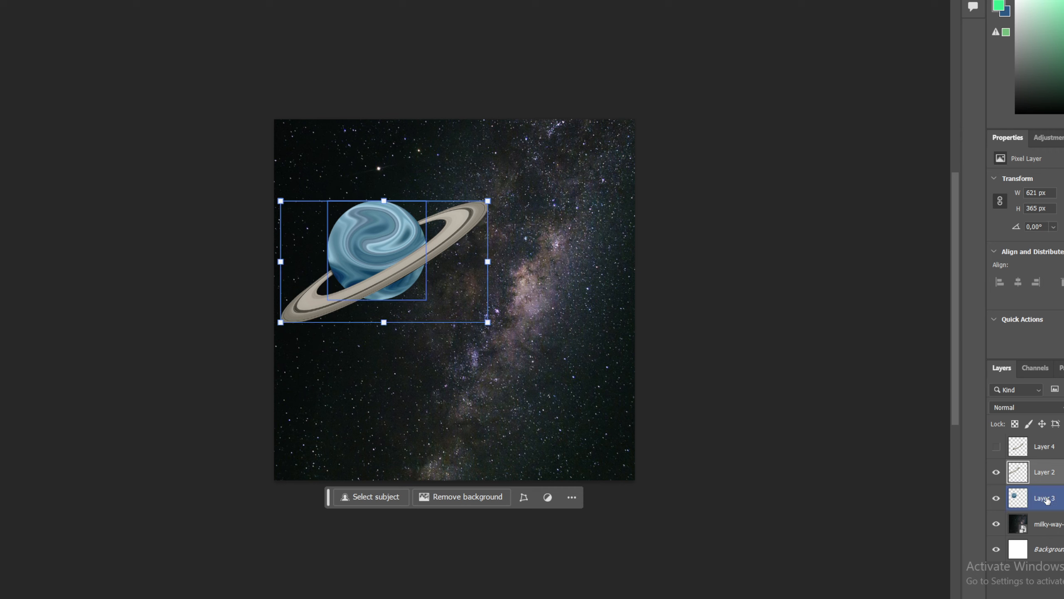
drag(354, 222, 377, 198)
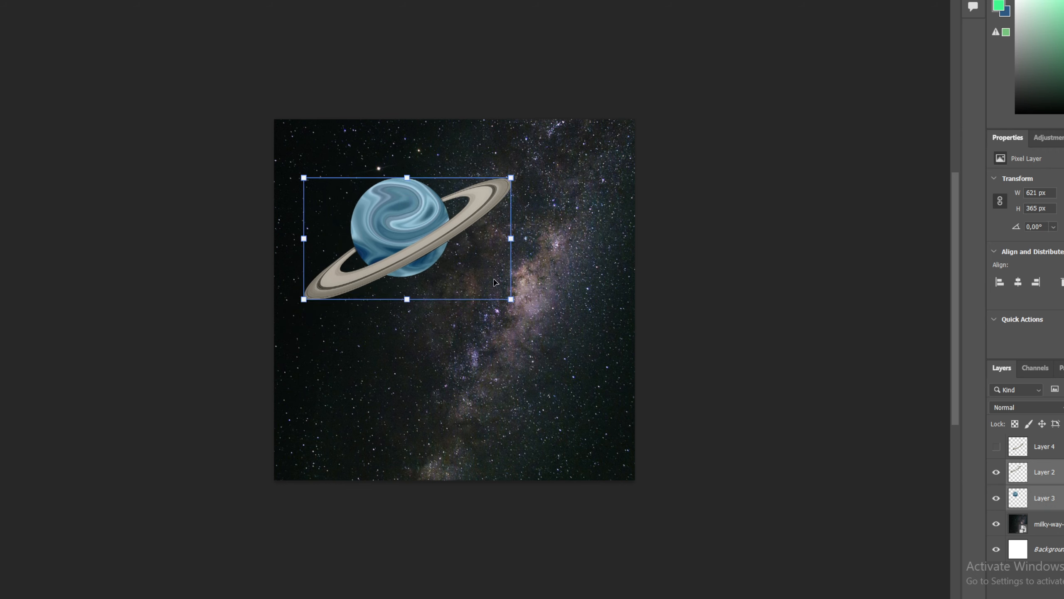
drag(529, 186, 534, 192)
drag(501, 310, 486, 301)
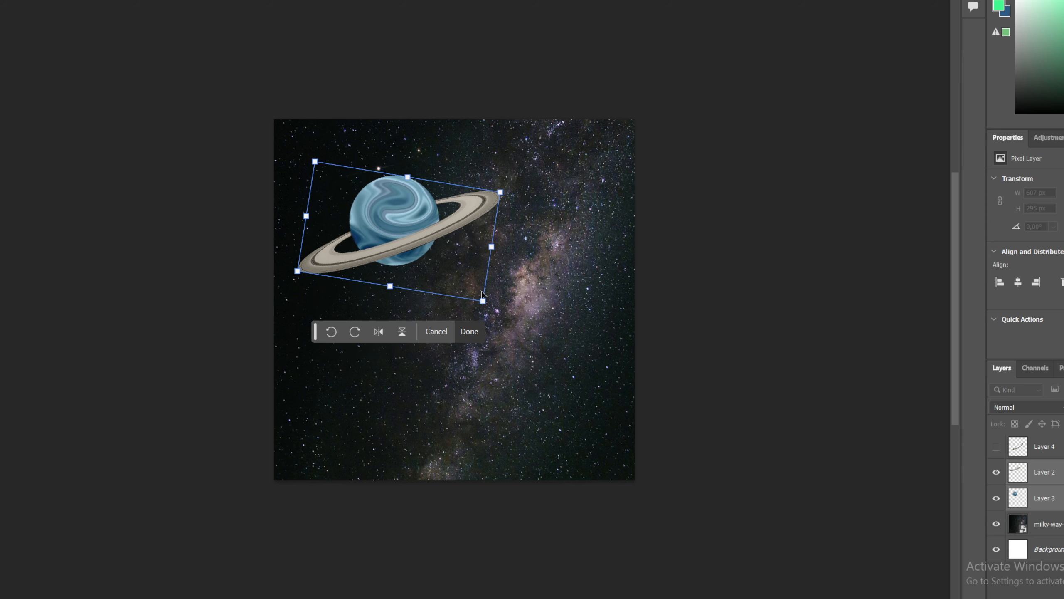
key(Return)
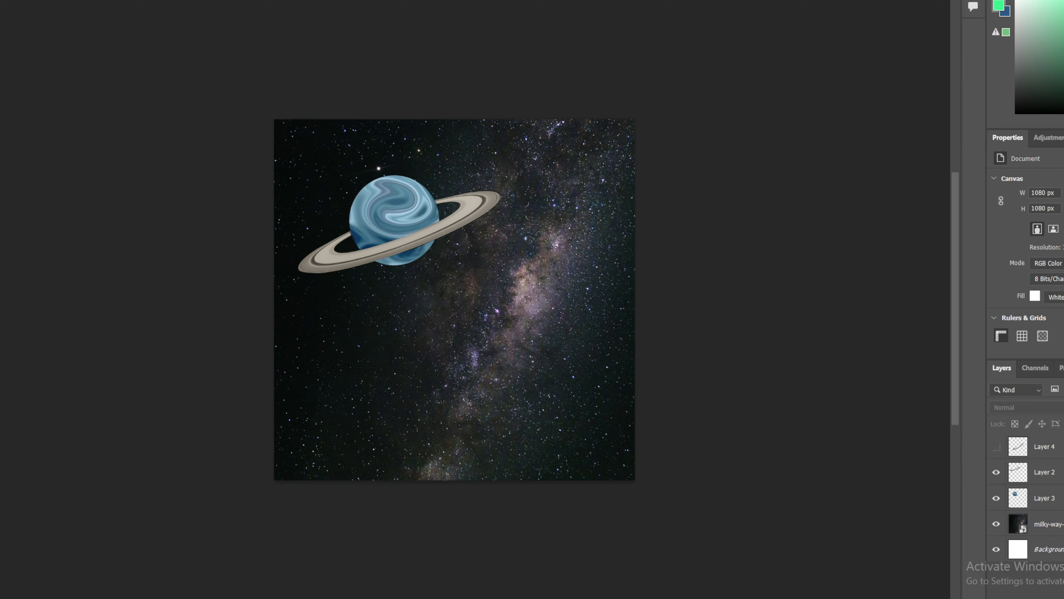
Step: Place the eye photo onto the canvas again and swirl its iris with several Liquify strokes
drag(1063, 319, 451, 368)
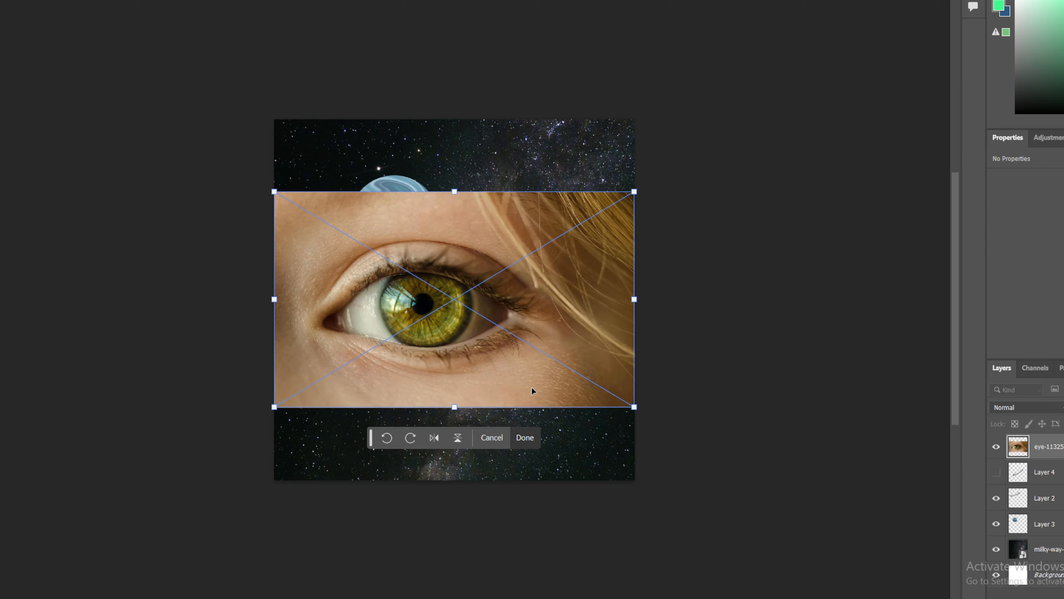
key(Return)
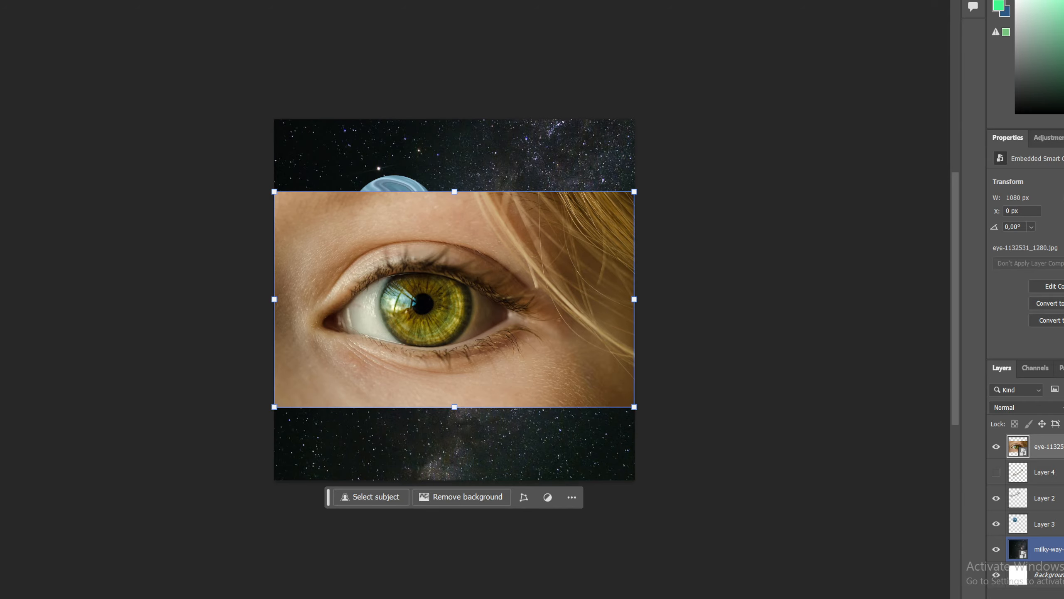
click(55, 0)
click(84, 47)
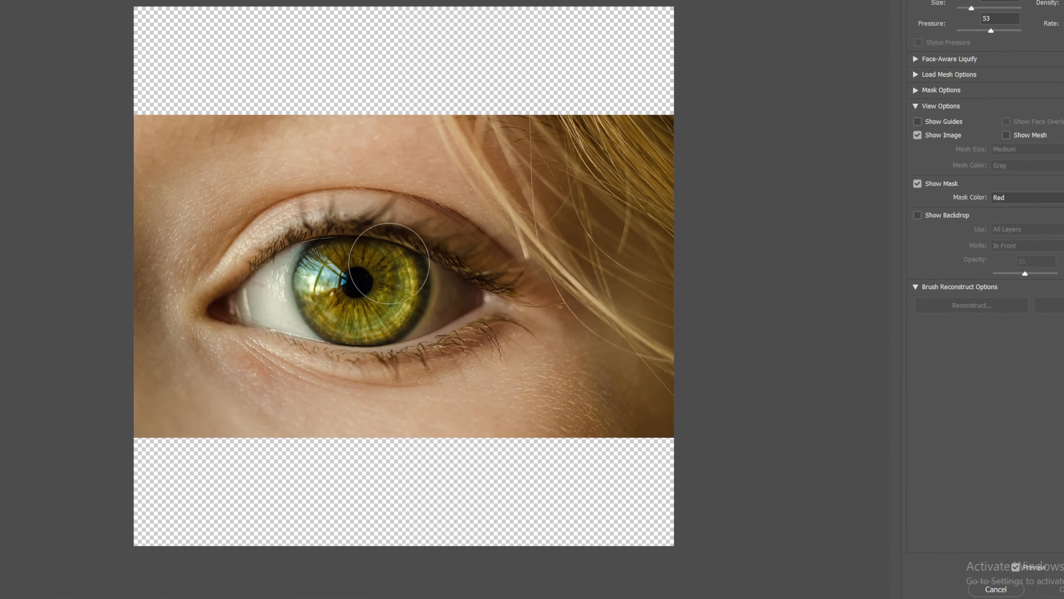
mouse_move(389, 263)
mouse_down()
mouse_move(353, 289)
mouse_move(343, 270)
mouse_move(320, 281)
mouse_move(350, 264)
mouse_move(394, 279)
mouse_move(392, 303)
mouse_move(356, 313)
mouse_move(377, 316)
mouse_move(351, 315)
mouse_move(360, 319)
mouse_move(343, 277)
mouse_move(336, 300)
mouse_move(378, 310)
mouse_move(392, 294)
mouse_move(342, 275)
mouse_up()
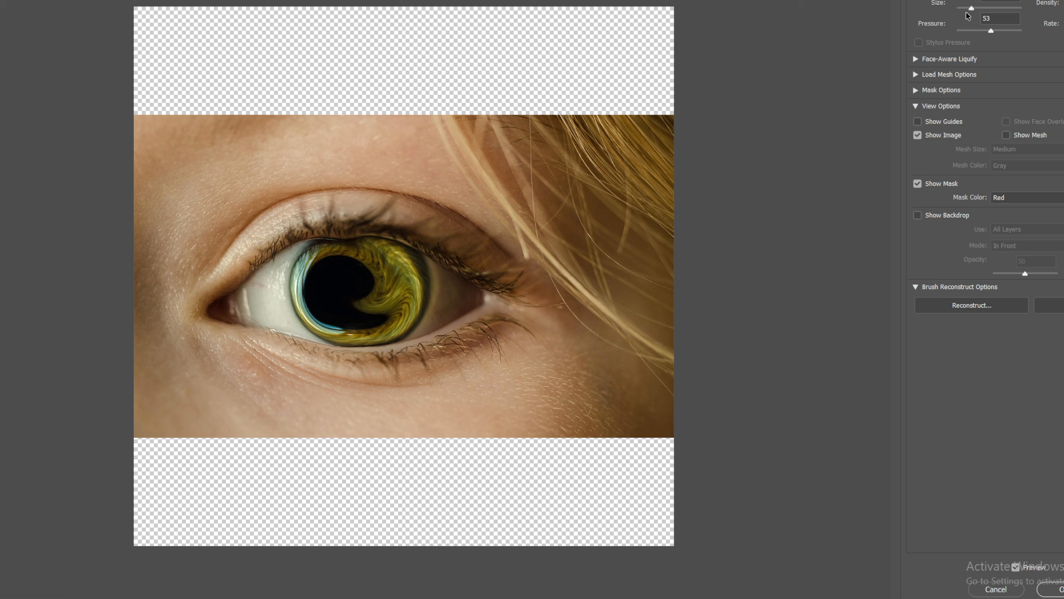
drag(972, 8, 966, 8)
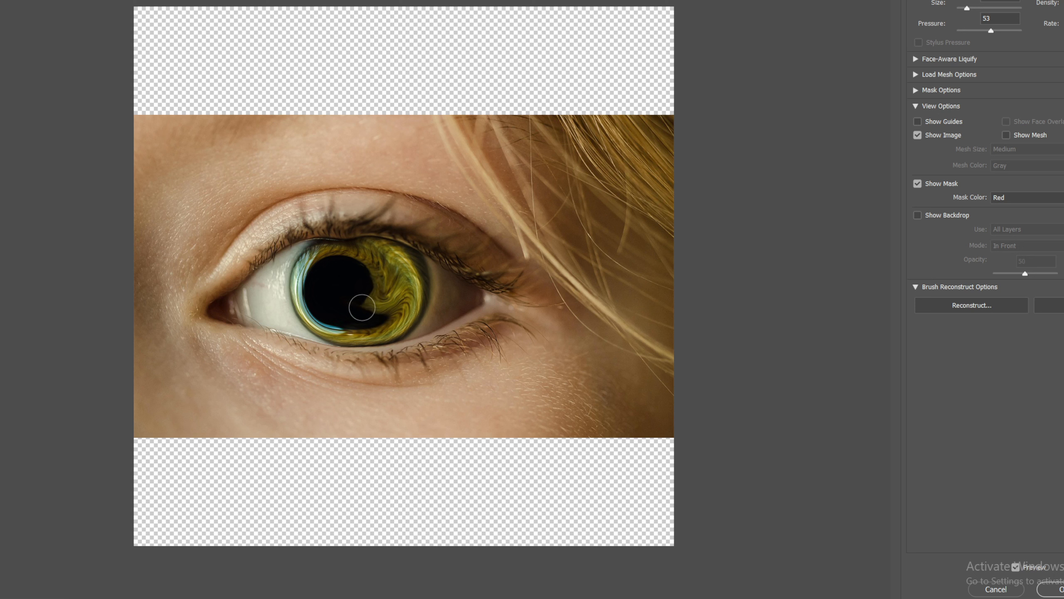
mouse_move(375, 274)
mouse_down()
mouse_move(292, 278)
mouse_move(333, 312)
mouse_move(341, 262)
mouse_up()
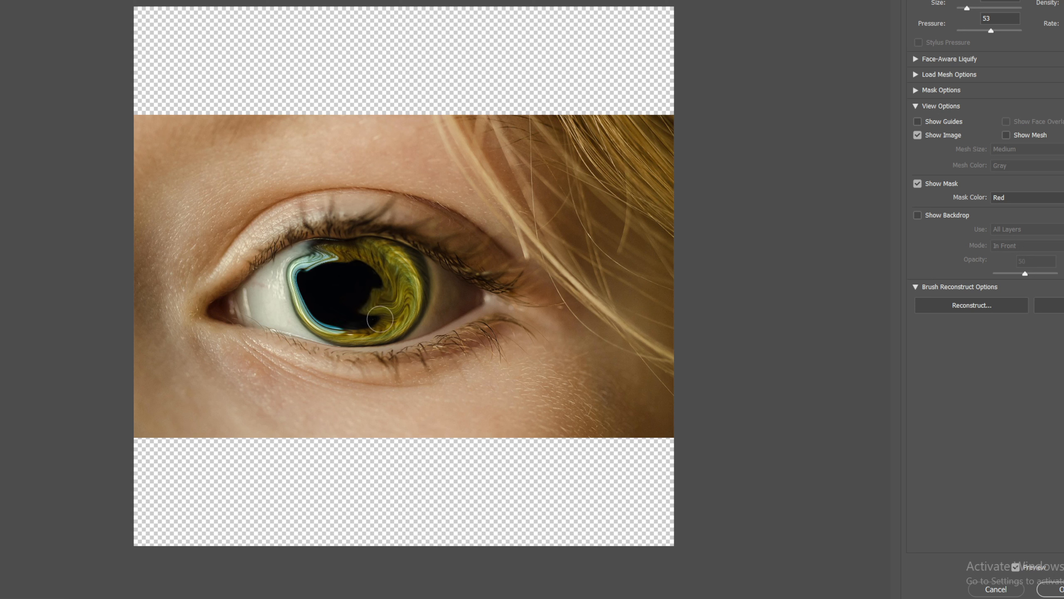
drag(969, 9, 970, 9)
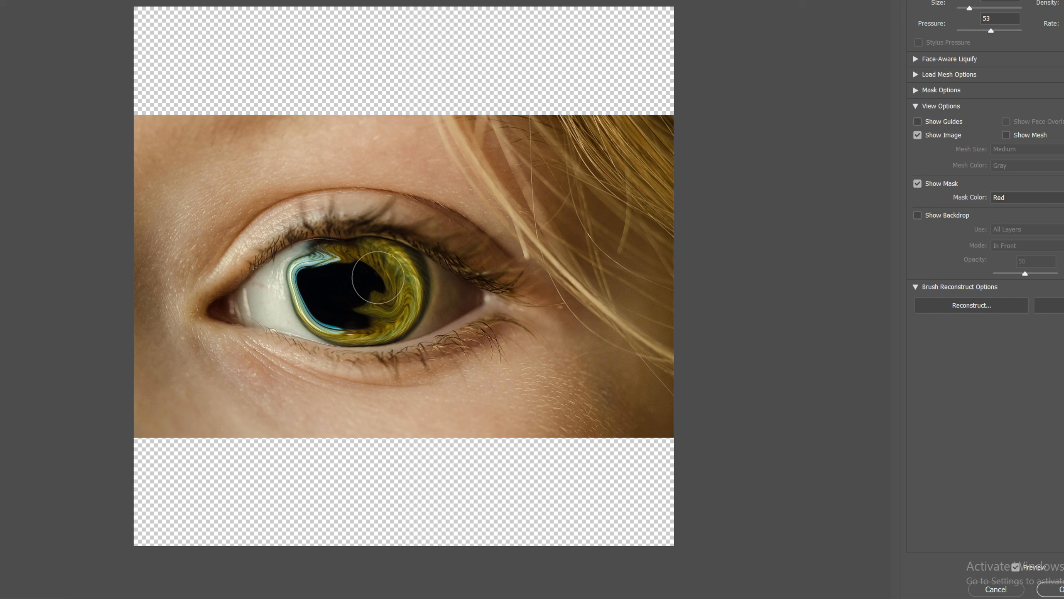
mouse_move(365, 283)
mouse_down()
mouse_move(319, 255)
mouse_move(281, 298)
mouse_move(310, 318)
mouse_move(362, 307)
mouse_move(379, 289)
mouse_move(263, 248)
mouse_move(259, 258)
mouse_move(238, 251)
mouse_move(325, 260)
mouse_up()
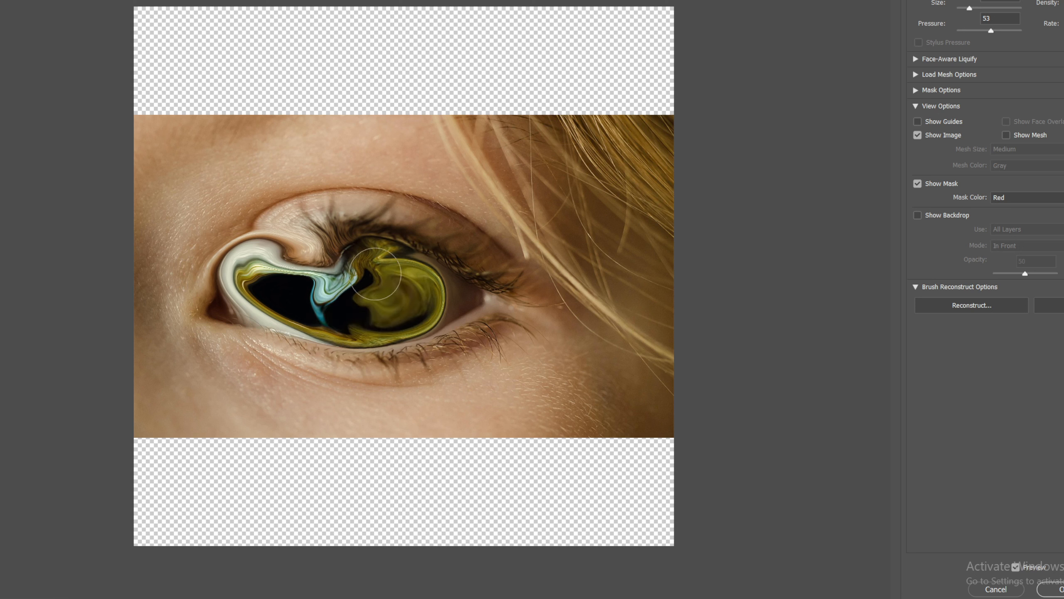
mouse_move(396, 256)
mouse_down()
mouse_move(434, 291)
mouse_move(397, 318)
mouse_up()
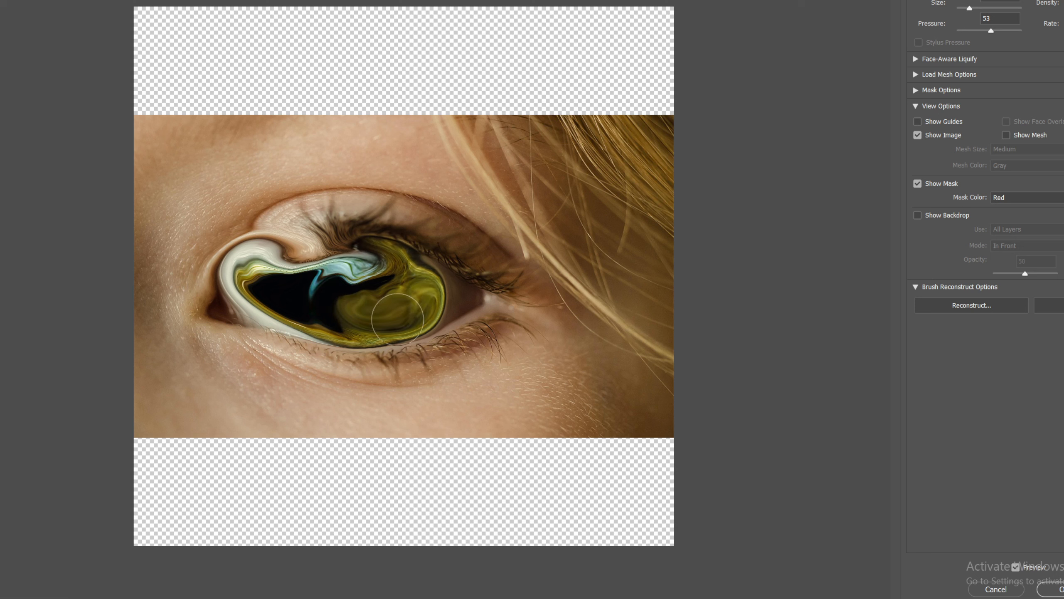
mouse_move(377, 253)
mouse_down()
mouse_move(406, 315)
mouse_move(334, 277)
mouse_move(431, 285)
mouse_move(365, 312)
mouse_move(409, 259)
mouse_move(401, 315)
mouse_up()
mouse_move(418, 277)
mouse_down()
mouse_move(374, 320)
mouse_move(382, 259)
mouse_move(439, 311)
mouse_move(359, 322)
mouse_move(361, 261)
mouse_move(431, 274)
mouse_move(437, 312)
mouse_move(401, 328)
mouse_move(361, 308)
mouse_up()
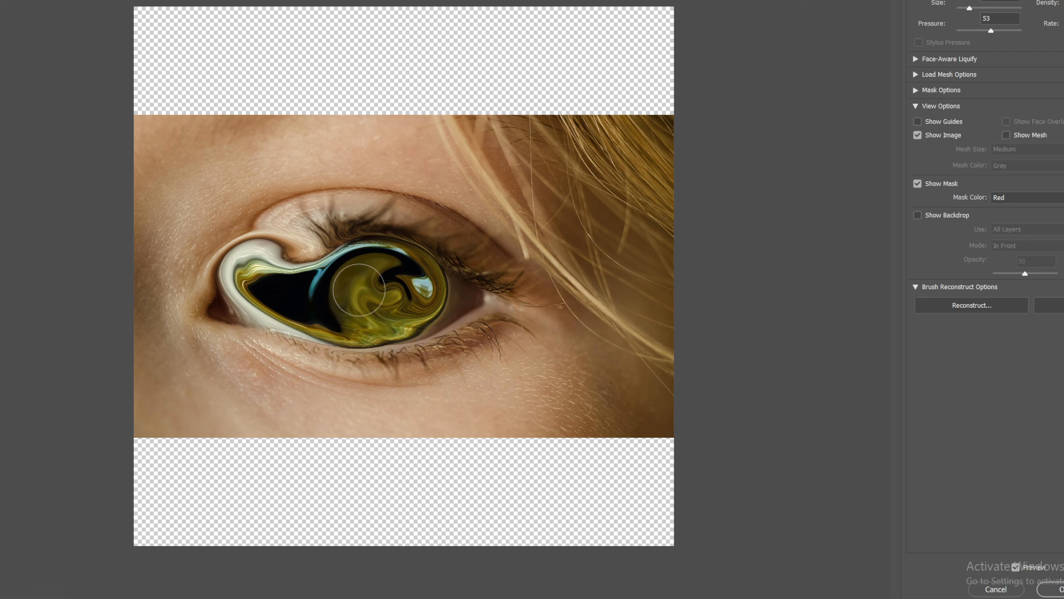
click(1052, 589)
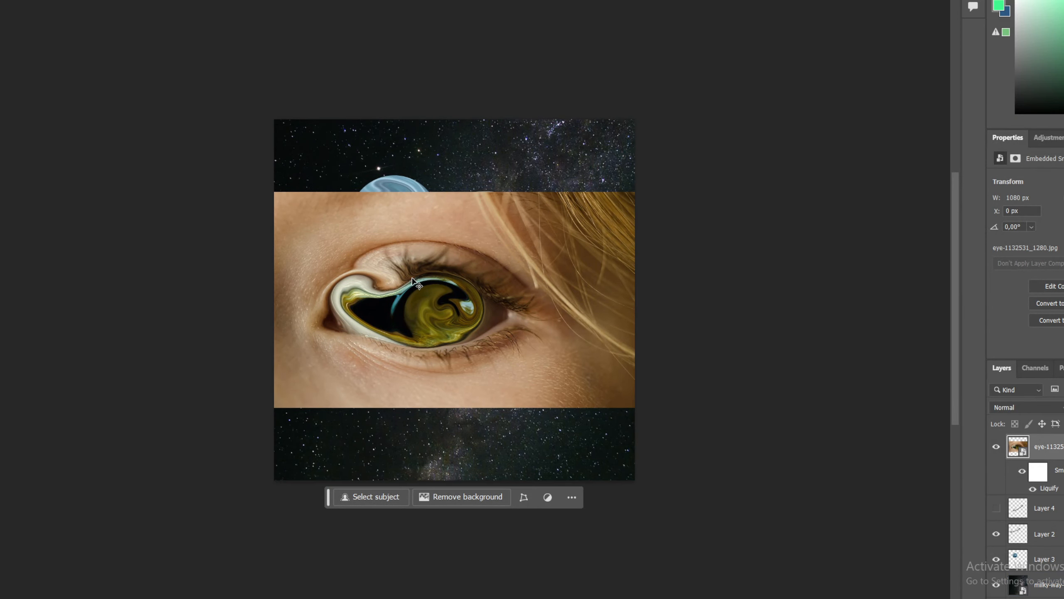
Step: Copy a circular selection of the swirled iris into a new layer and delete the eye photo layer
key(ctrl+plus)
drag(398, 263, 501, 368)
key(ctrl+j)
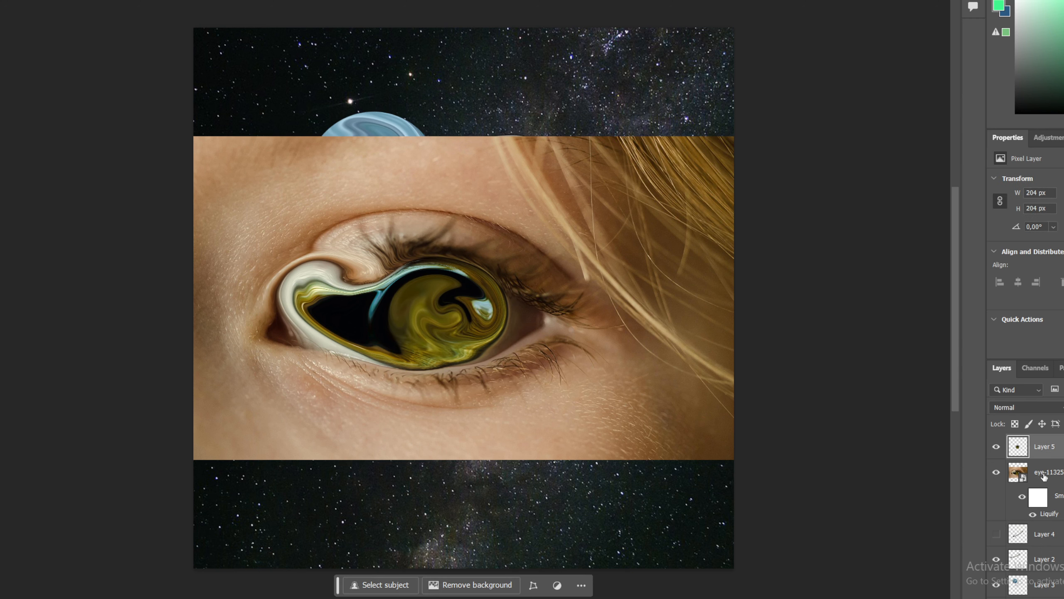
click(1048, 470)
key(Delete)
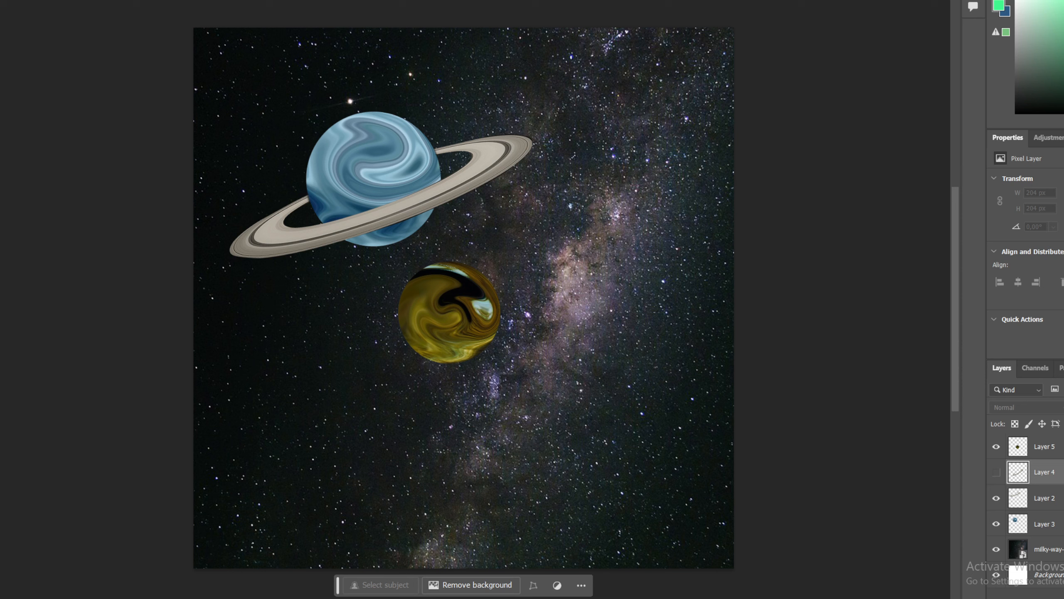
Step: Scale the gold iris planet to about 263 × 269 px and place it lower right of the blue planet
drag(490, 356, 633, 462)
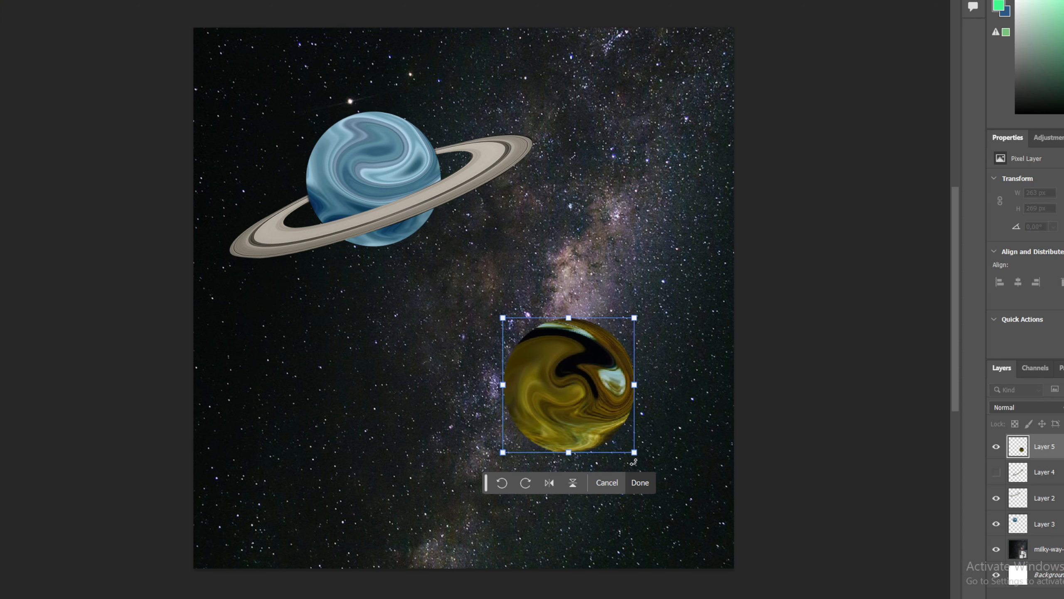
key(Return)
drag(632, 412, 629, 392)
click(791, 434)
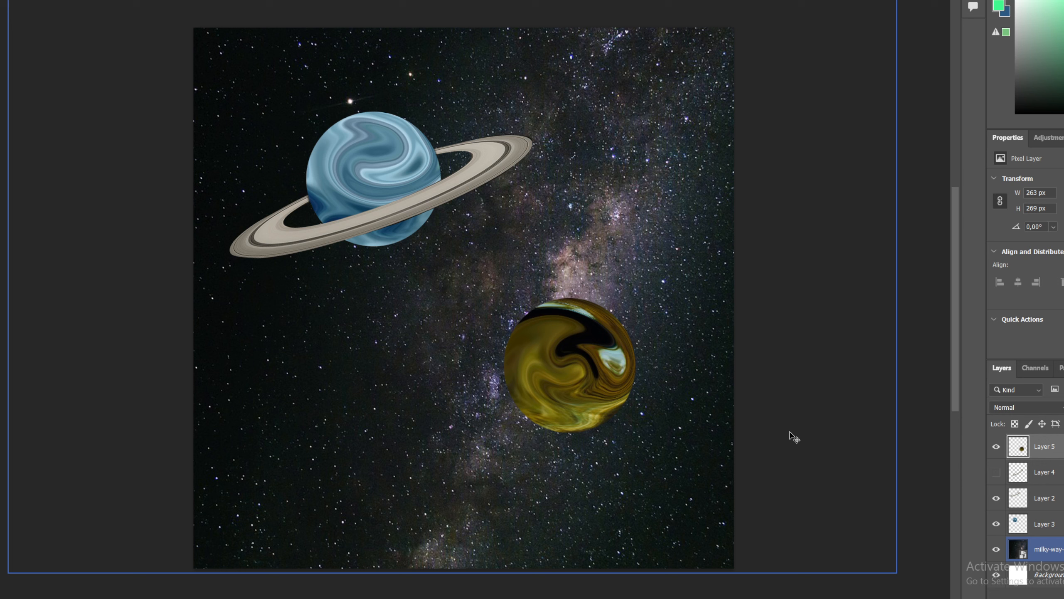
click(630, 396)
click(886, 442)
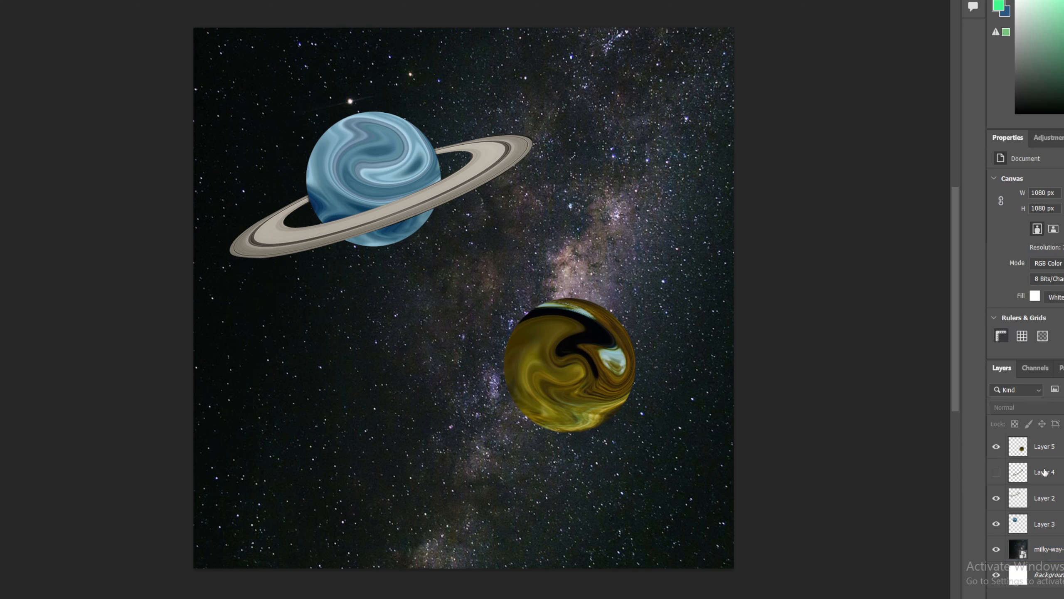
Step: Show the copied ring, move it onto the gold planet and stack it above the gold planet layer
click(997, 473)
drag(558, 316, 568, 373)
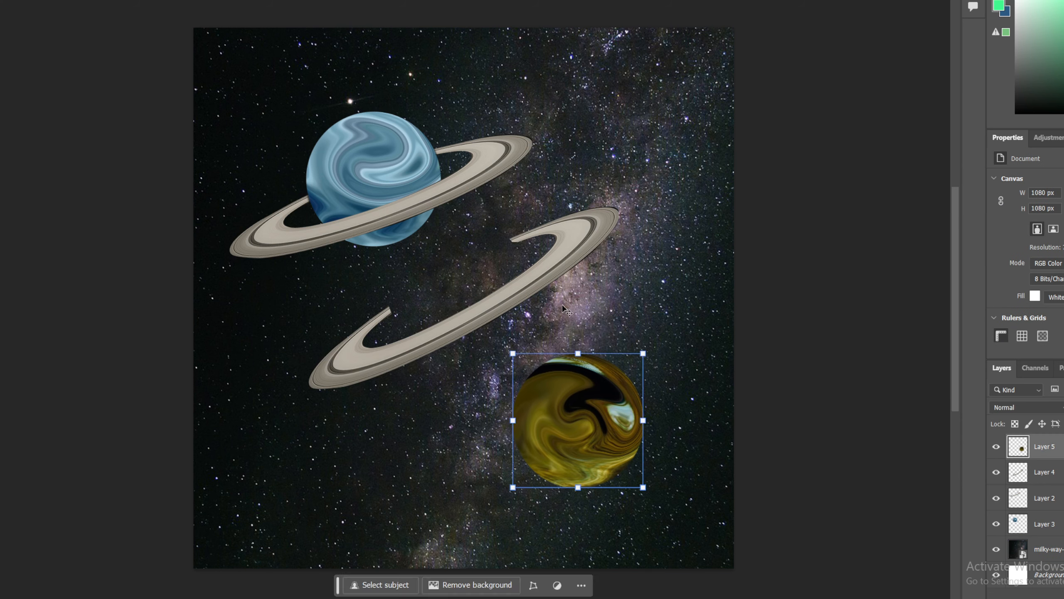
key(ctrl+z)
drag(568, 259, 661, 393)
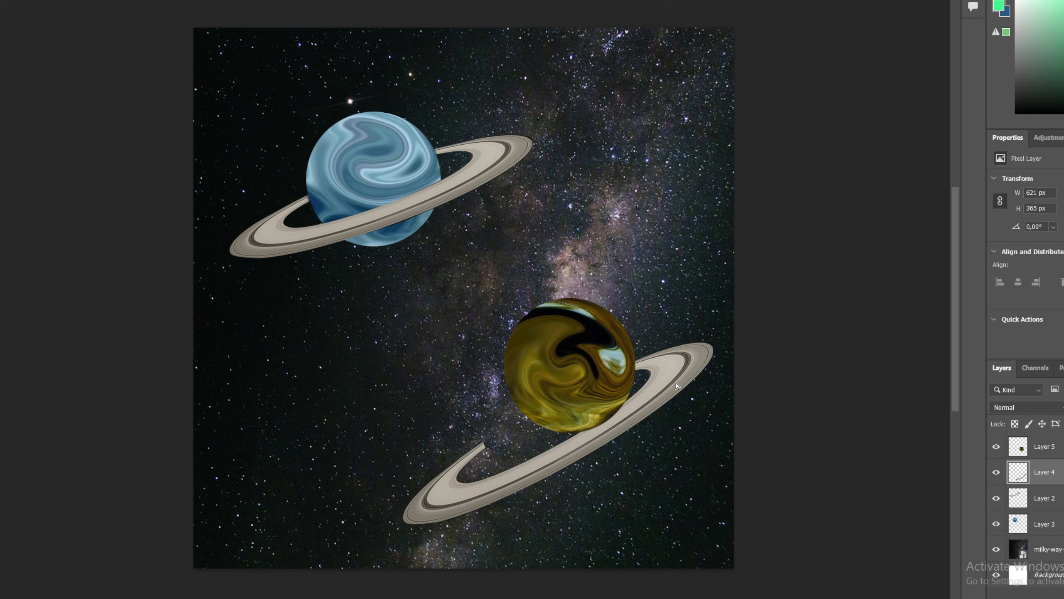
drag(1030, 478, 1031, 440)
Step: Rotate and scale the copied ring so it wraps nearly horizontally around the gold planet
drag(733, 361, 786, 398)
drag(720, 435, 702, 413)
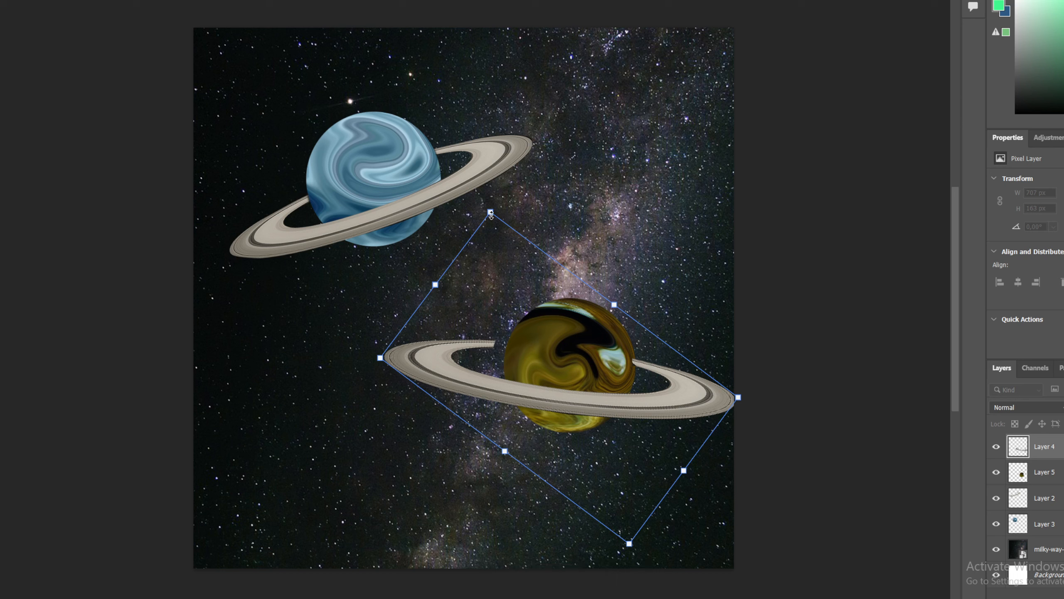
drag(491, 213, 523, 239)
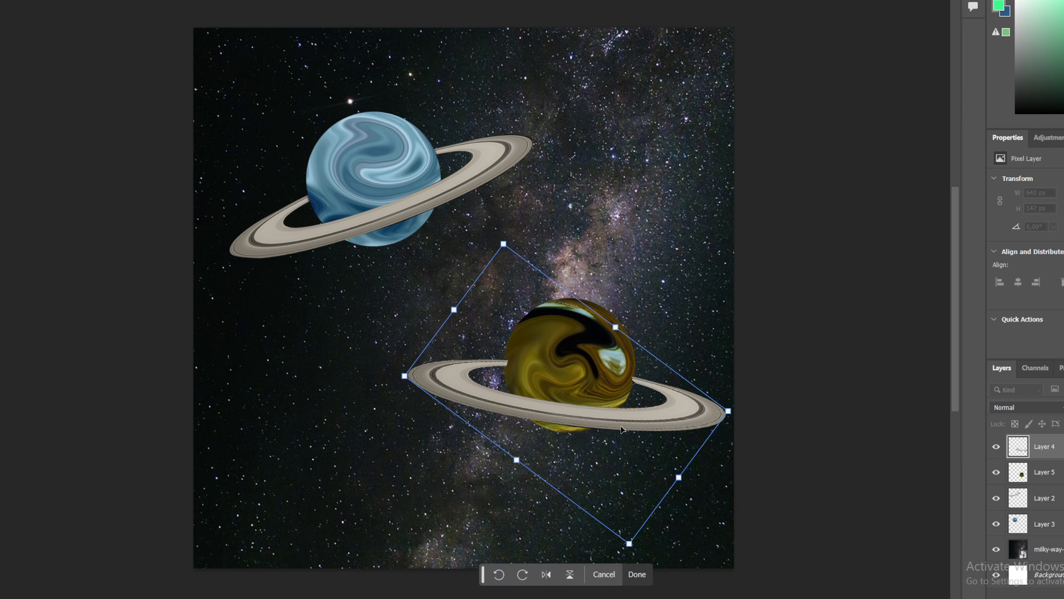
drag(649, 439, 645, 410)
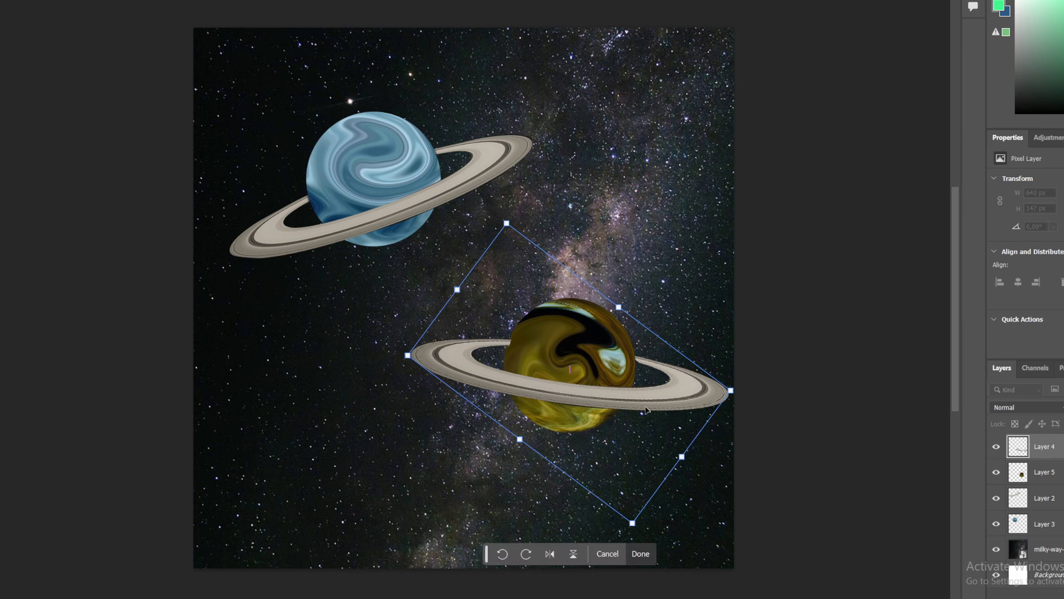
key(Return)
Step: Load the gold planet's outline as a selection
click(795, 329)
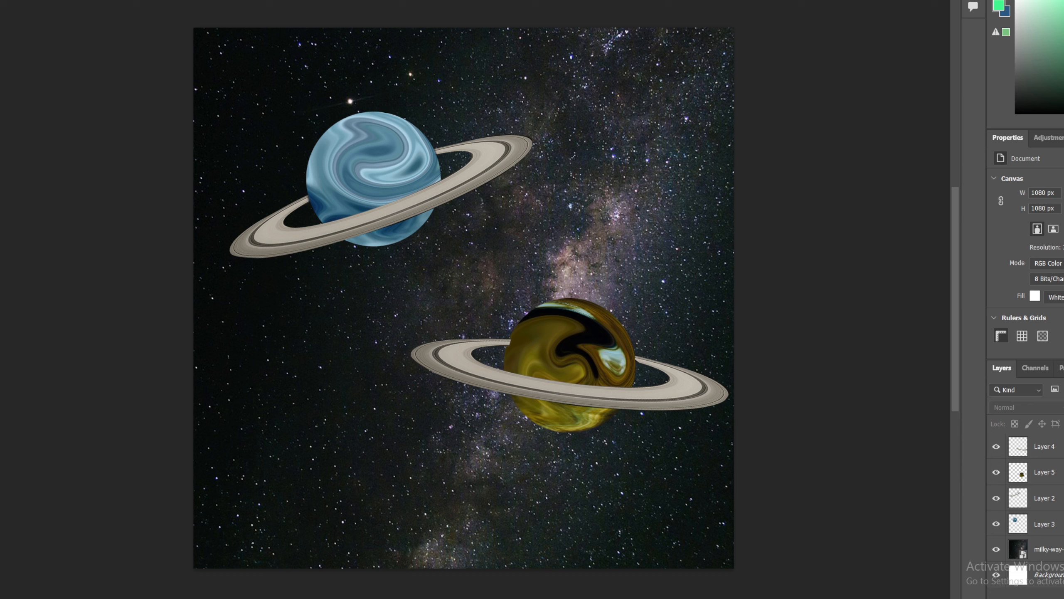
click(591, 419)
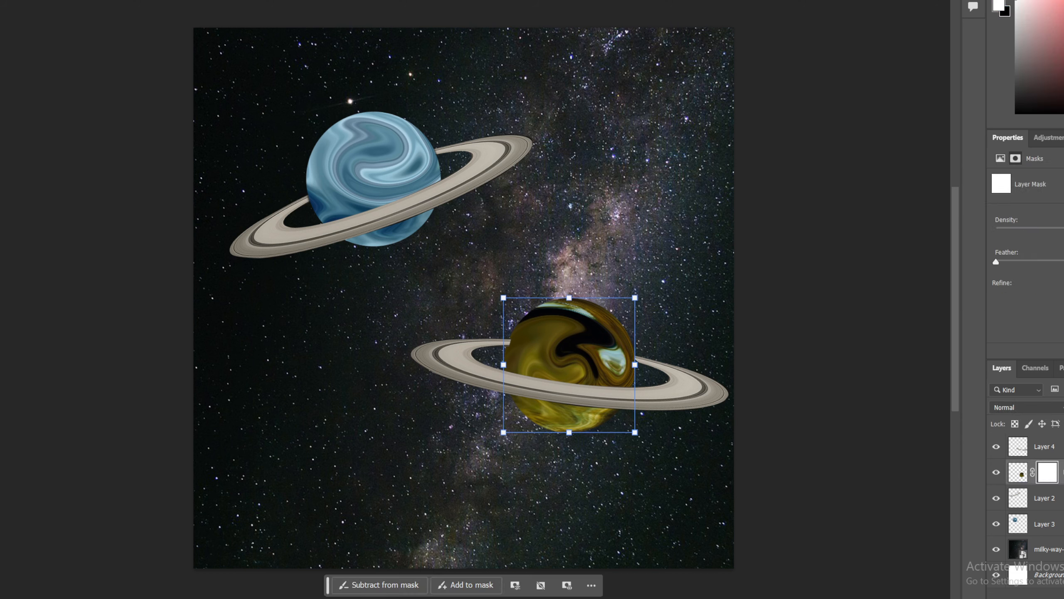
ctrl+click(1019, 475)
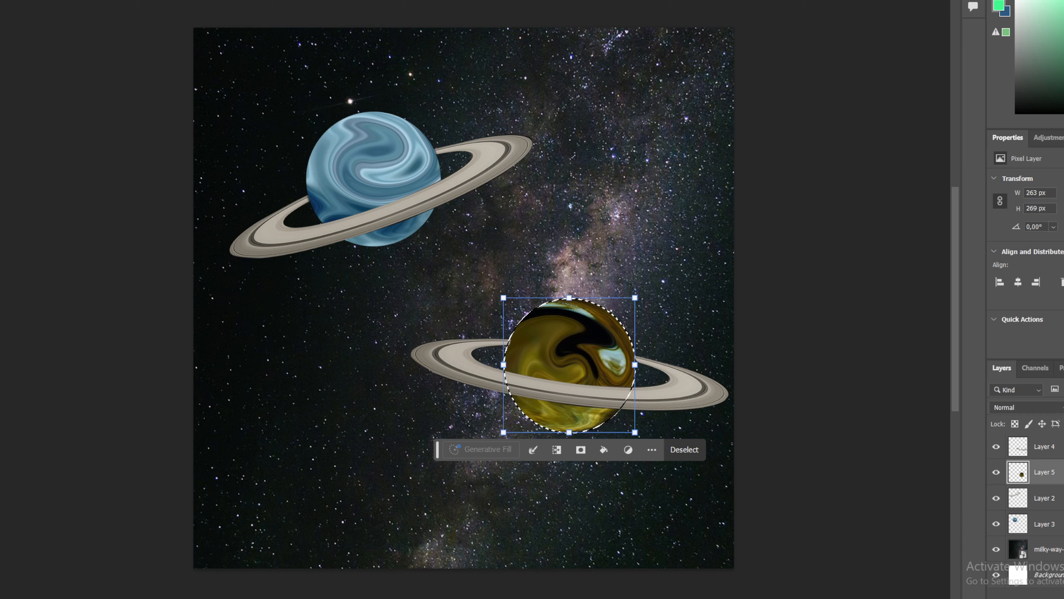
Step: Pick the Brush tool and set the foreground colour to black 000000
click(1, 1)
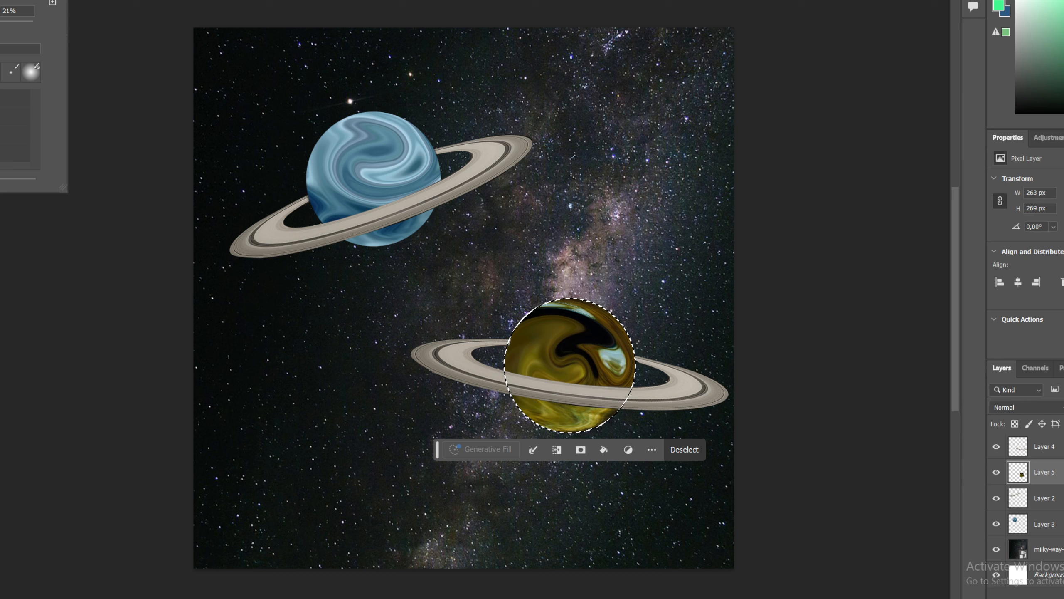
click(1, 398)
drag(246, 386, 218, 506)
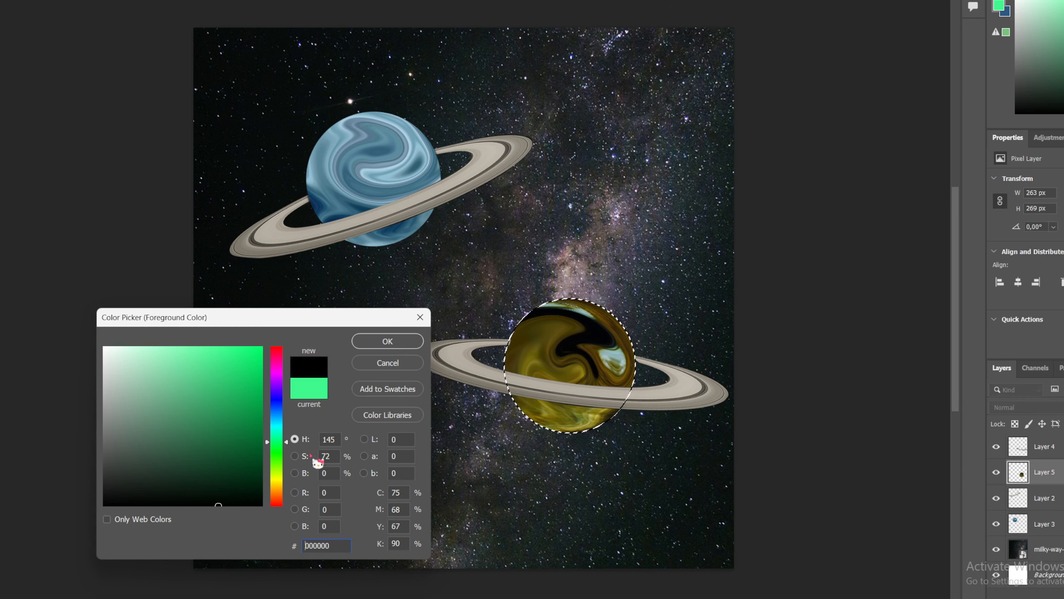
click(394, 343)
click(1, 1)
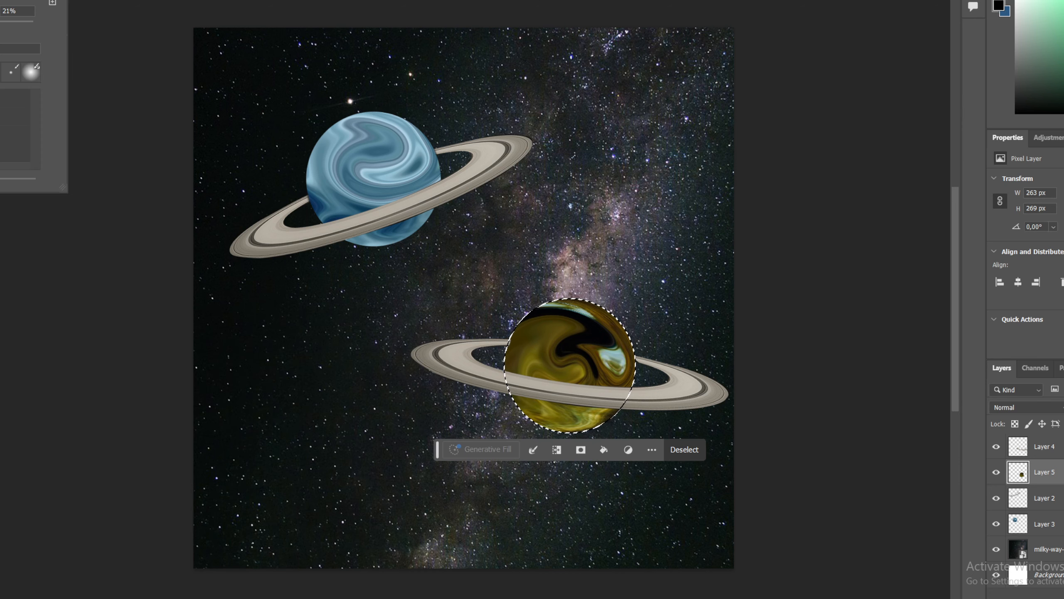
Step: Paint a black shadow along the gold planet's lower-right edge with the brush
click(621, 411)
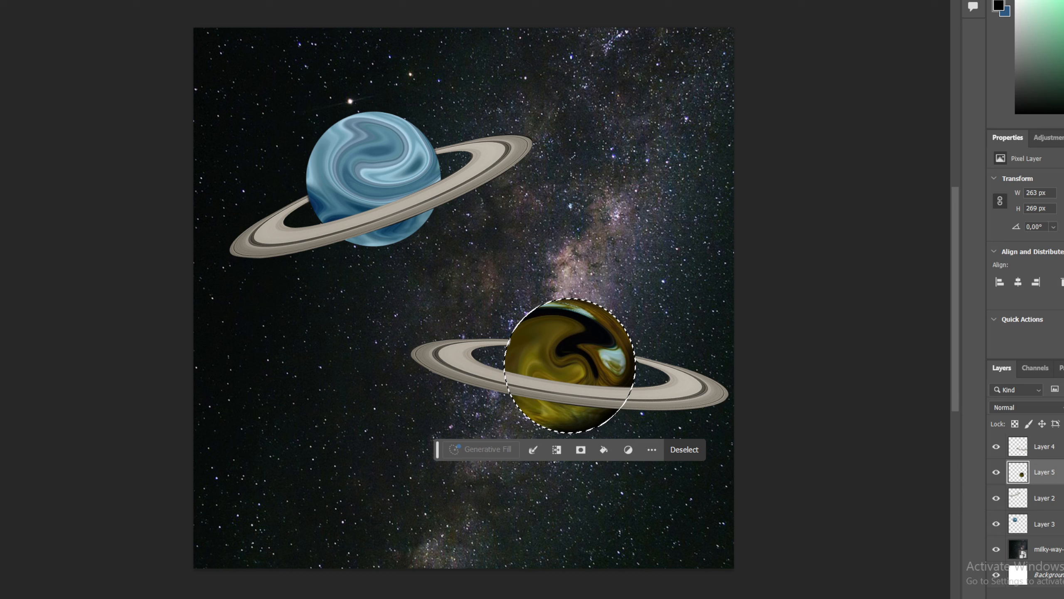
click(1, 361)
drag(122, 362, 86, 327)
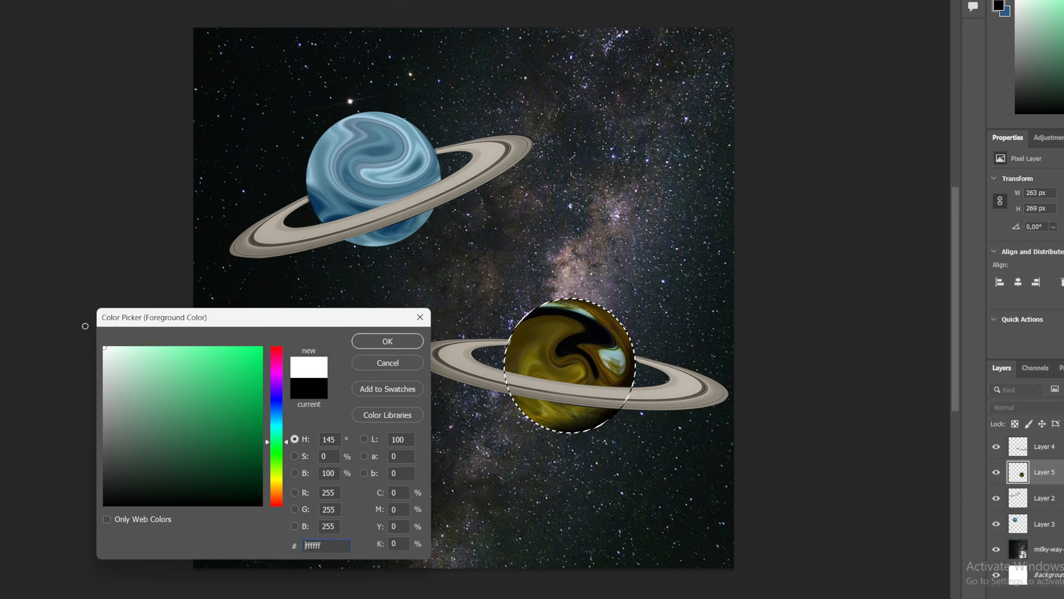
click(410, 346)
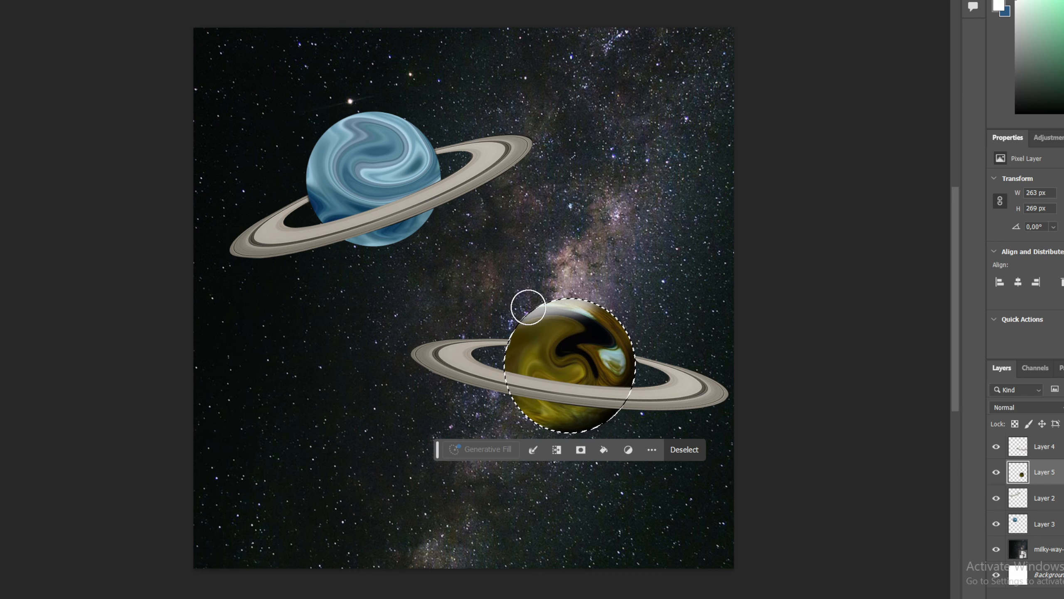
key(ctrl+z)
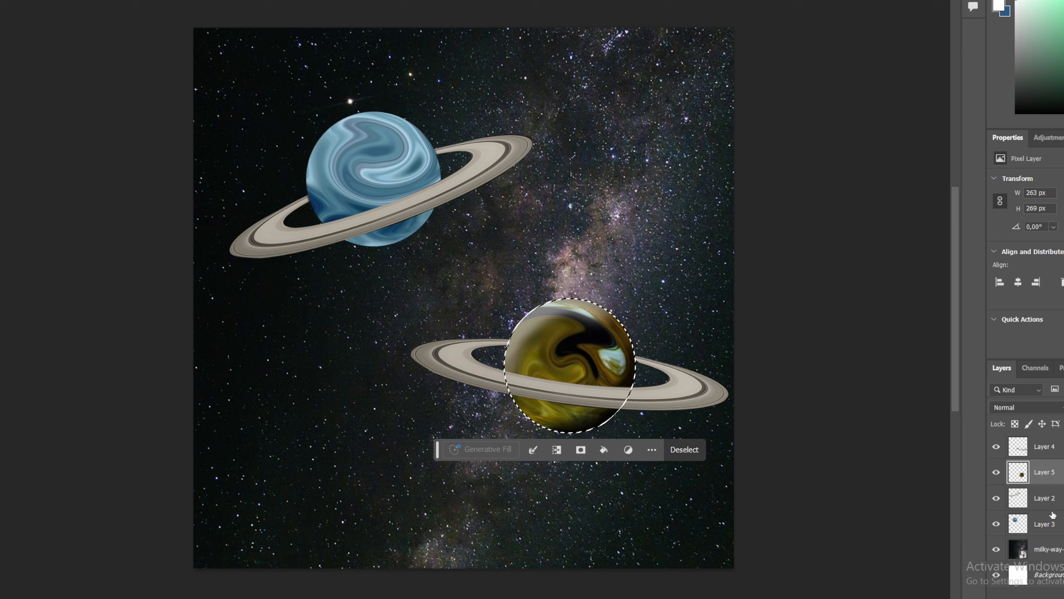
Step: Load the blue planet's outline as a selection, shade its lower-right edge with a near-black brush colour, and deselect
click(1019, 524)
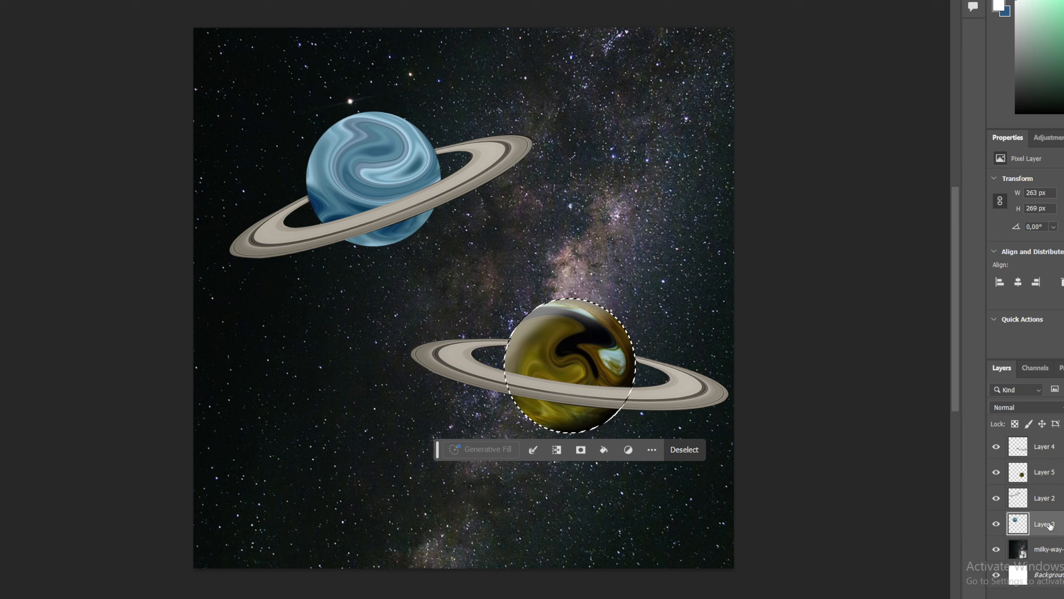
ctrl+click(1020, 526)
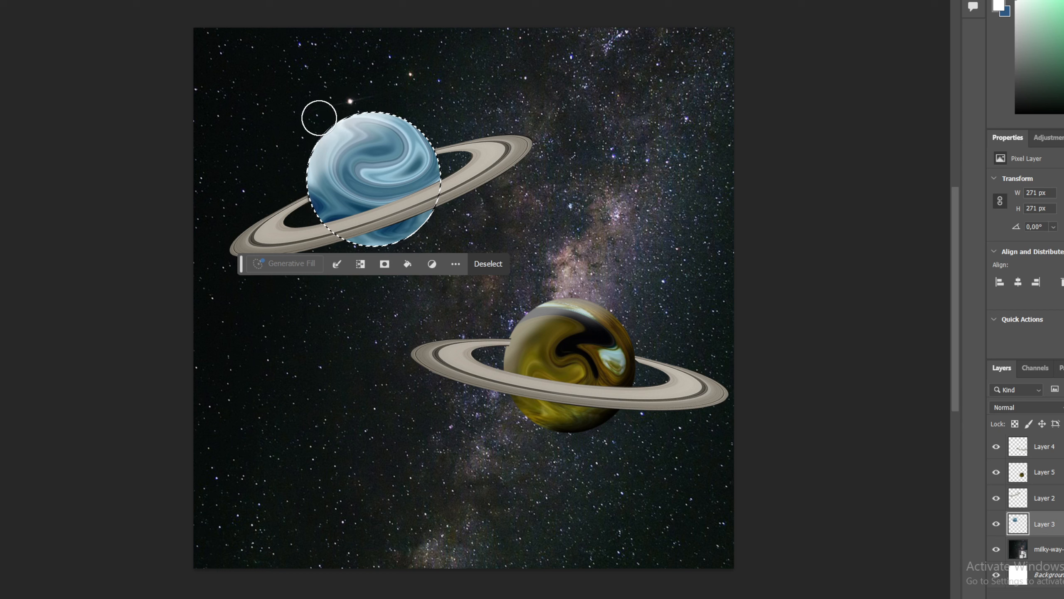
click(1, 331)
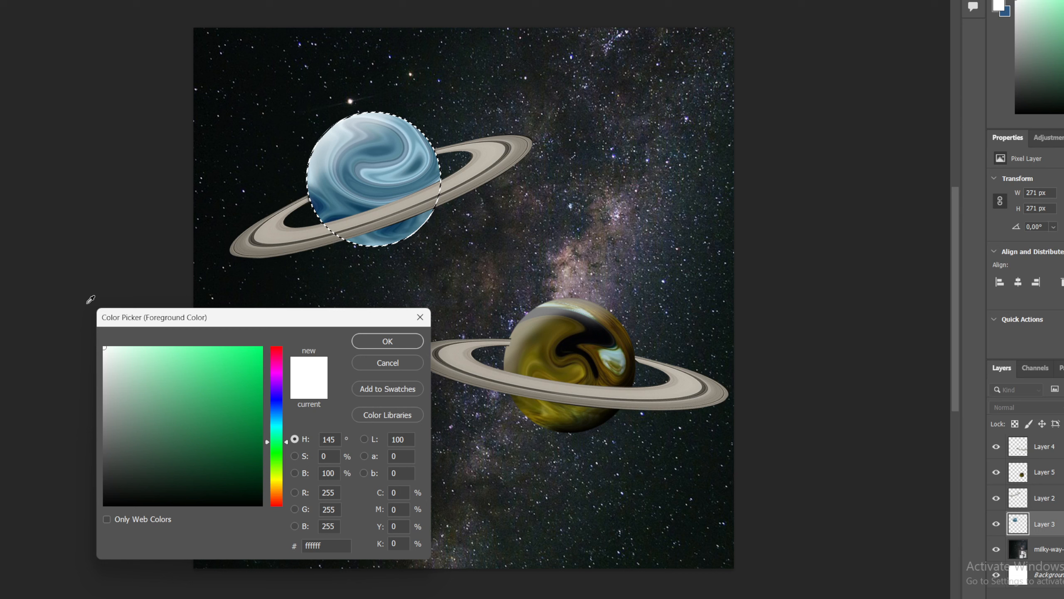
drag(257, 455, 279, 521)
click(389, 346)
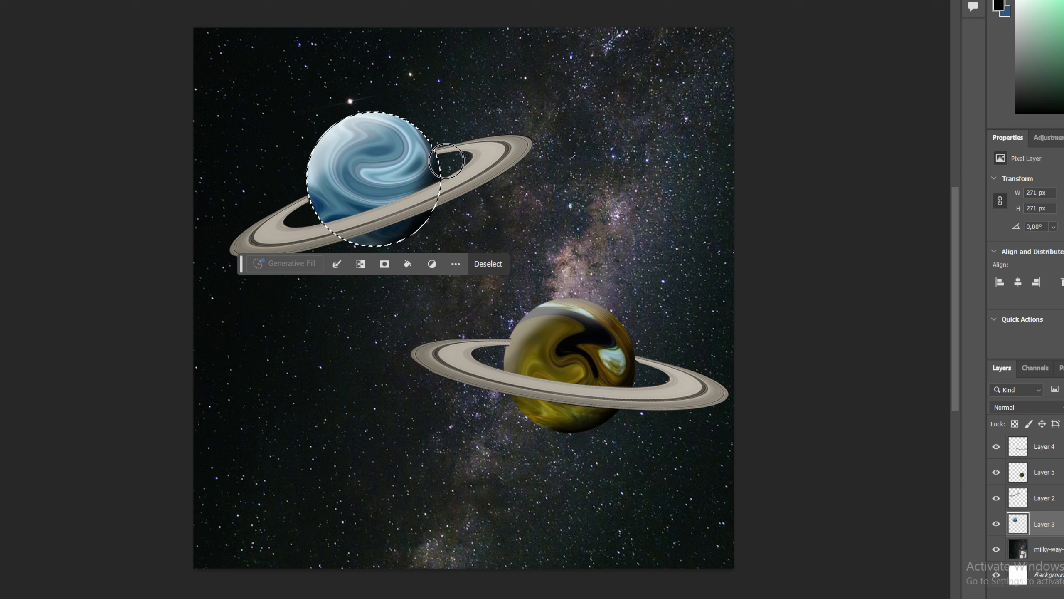
key(ctrl+d)
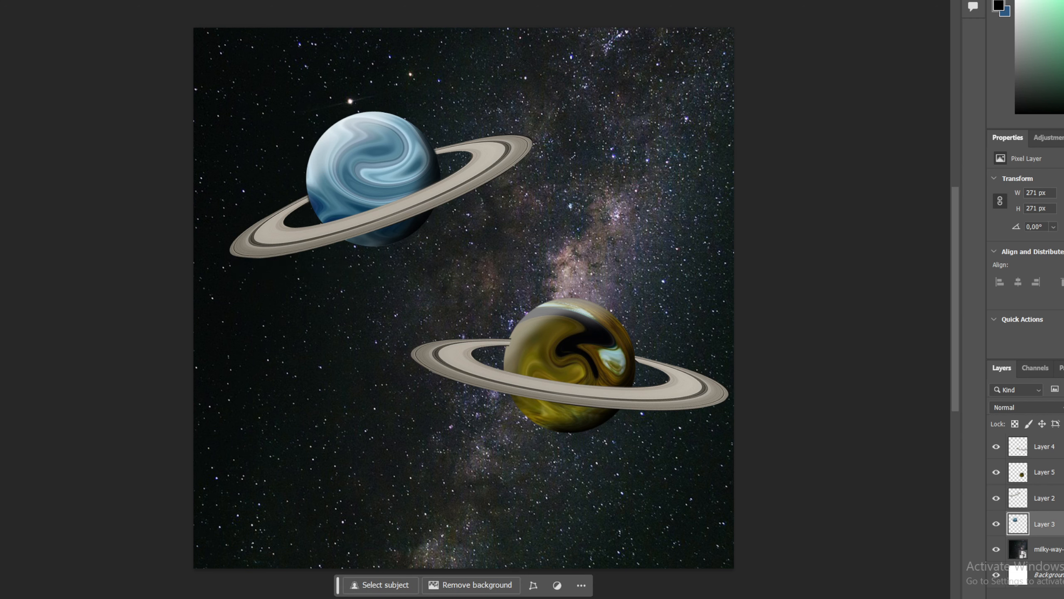
key(v)
click(2, 88)
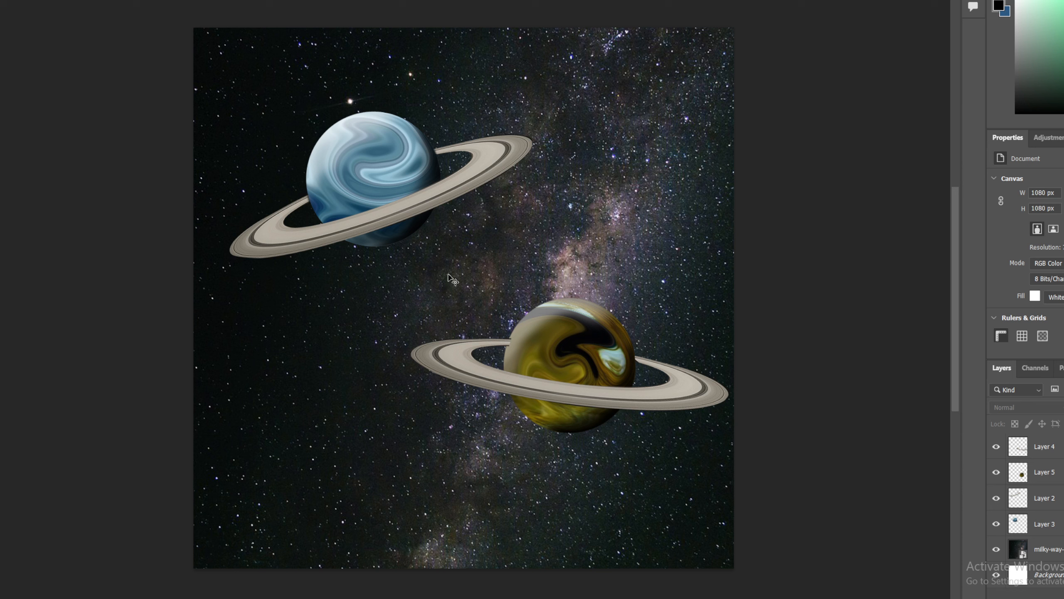
click(628, 396)
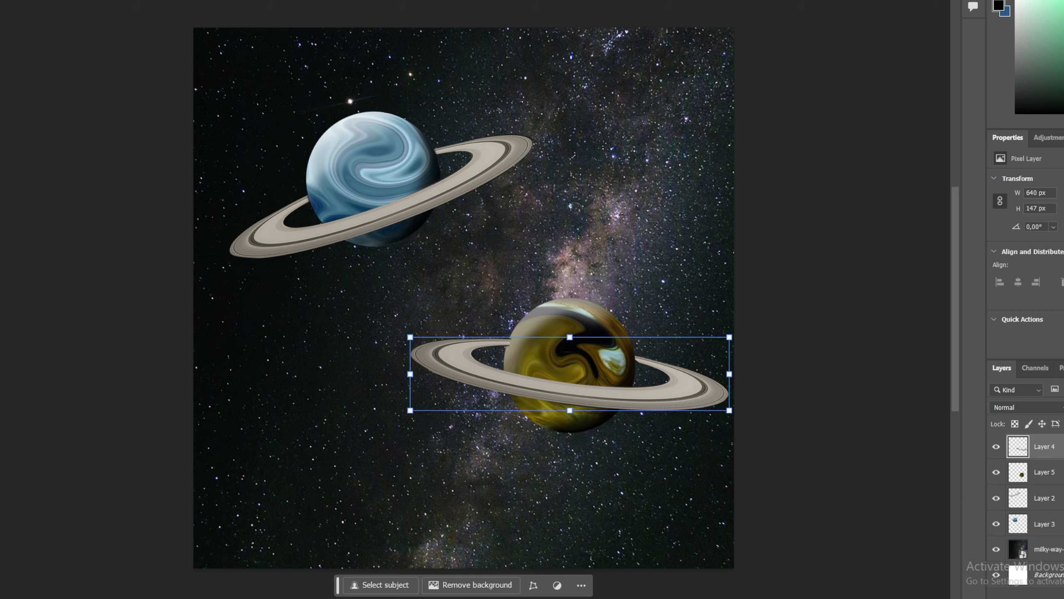
key(e)
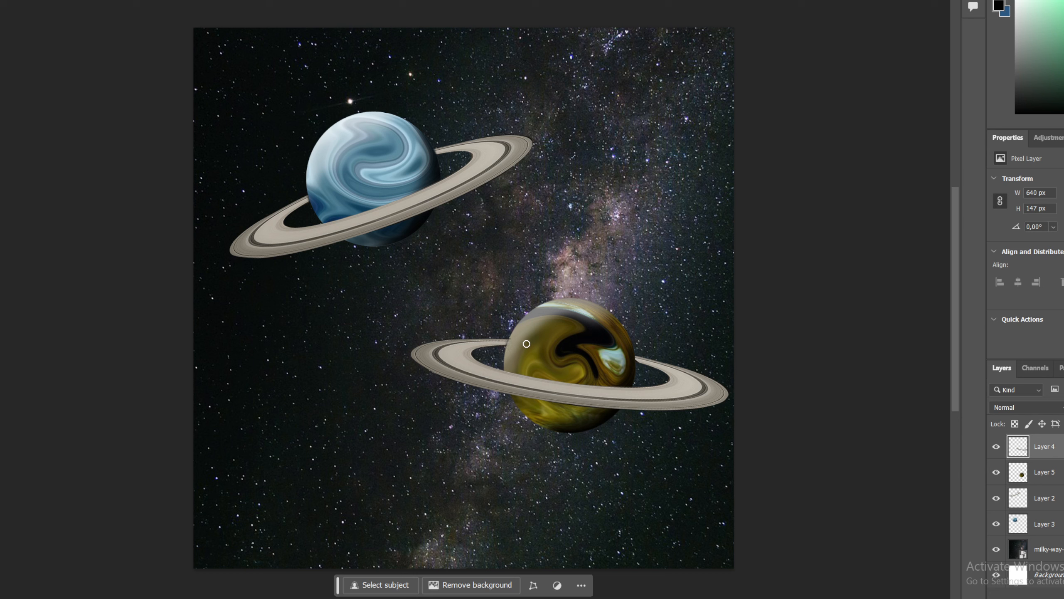
key(v)
Step: Move the gold planet together with its ring slightly down and to the left
click(117, 294)
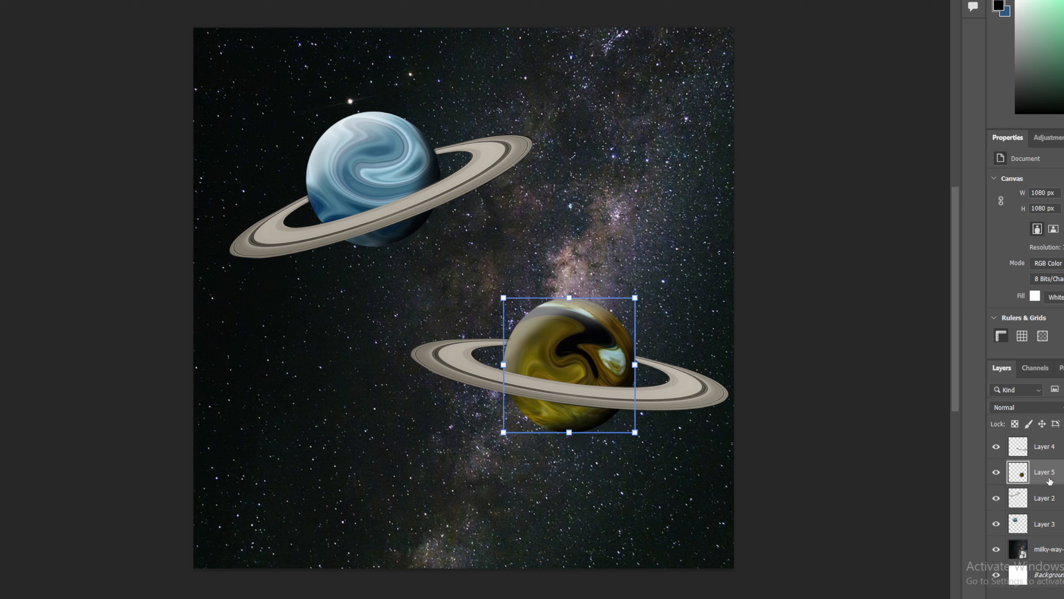
click(635, 371)
drag(635, 371, 590, 403)
click(749, 400)
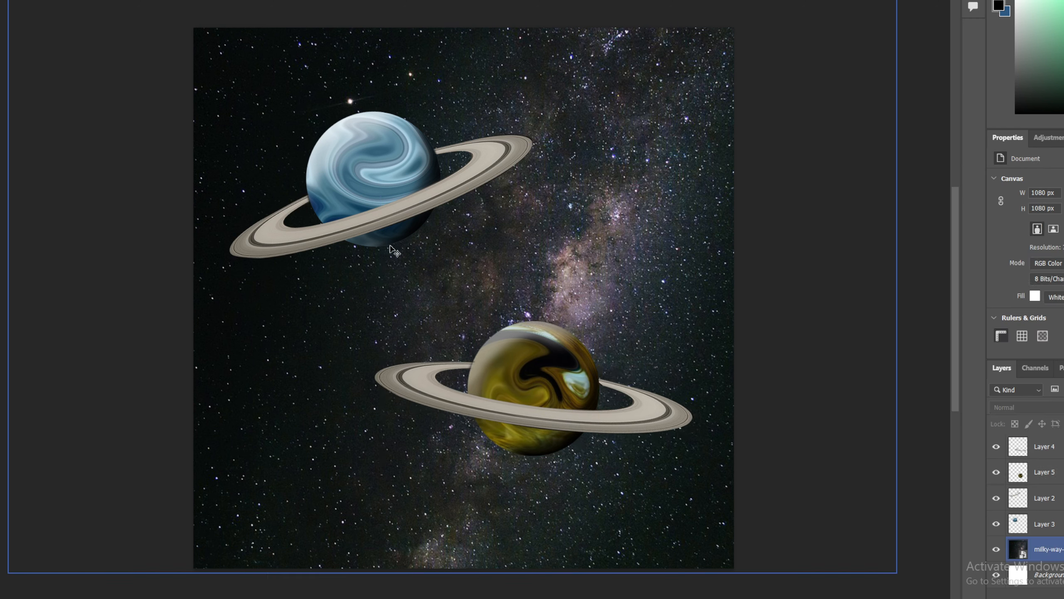